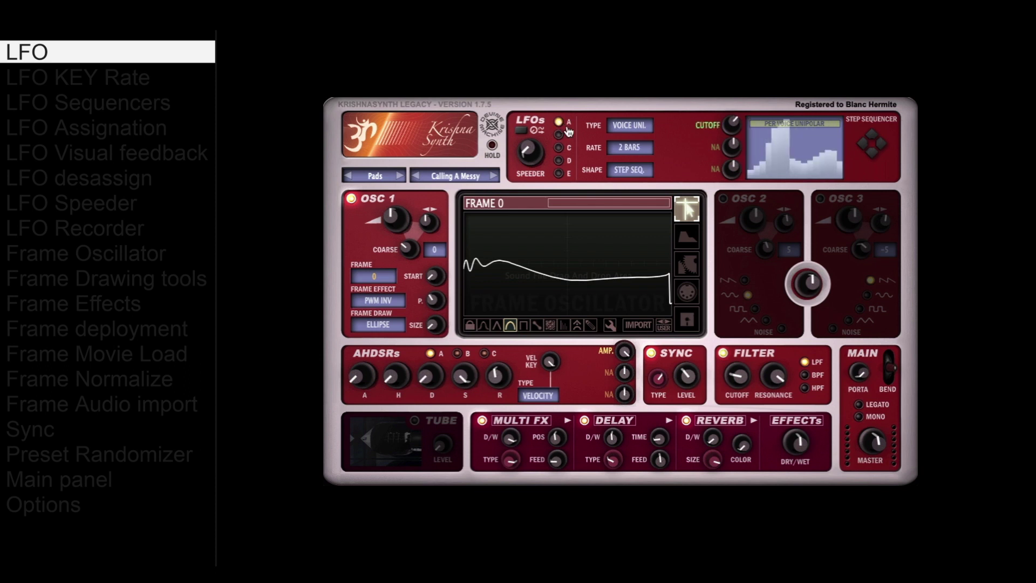
- Switch the LFOs panel to LFO D, shown on Voice Uni., 2 Bars, Step Seq
{"action": "left_click", "coordinate": [558, 160]}
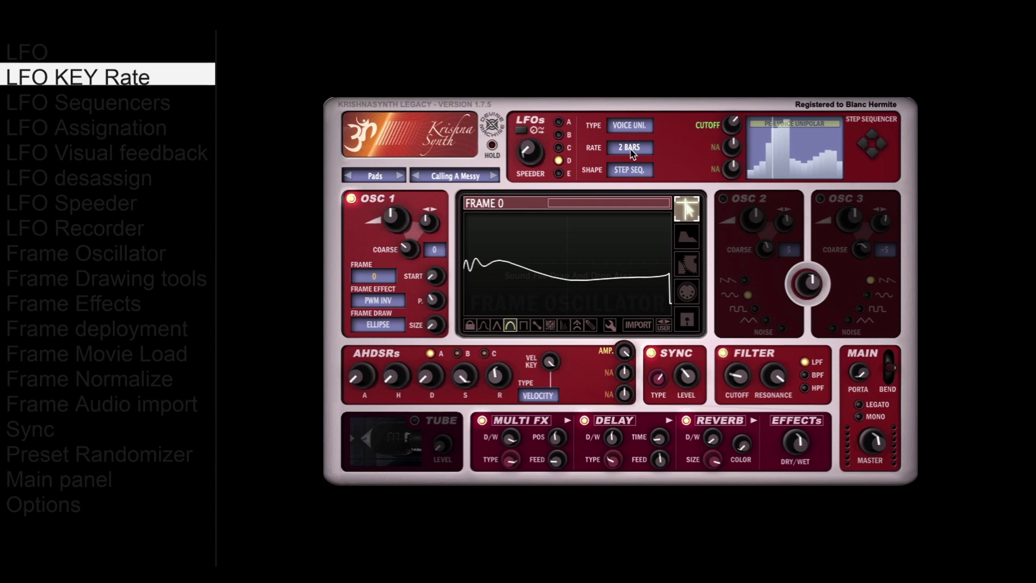
{"action": "left_click", "coordinate": [630, 150]}
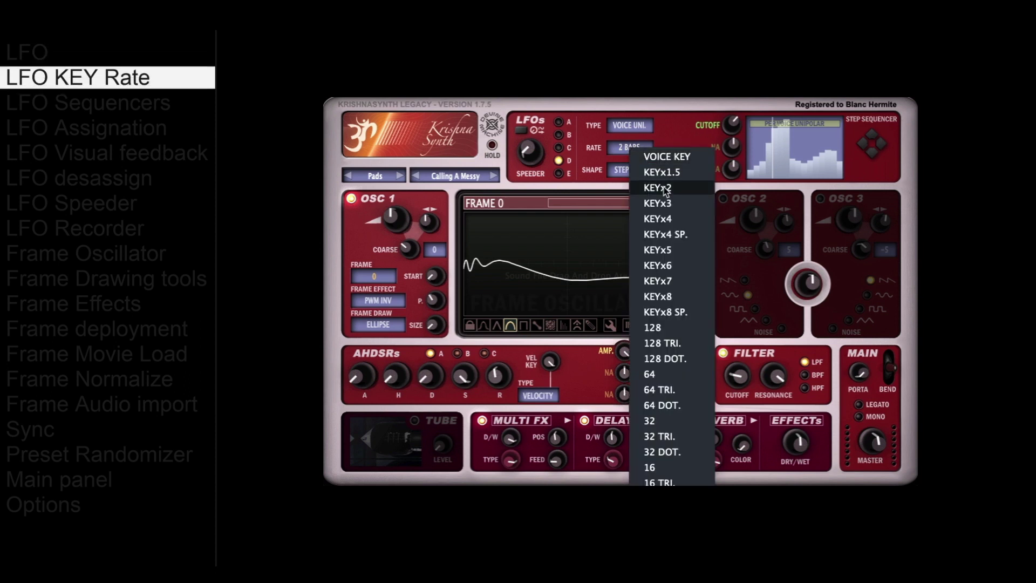
{"action": "left_click", "coordinate": [676, 225]}
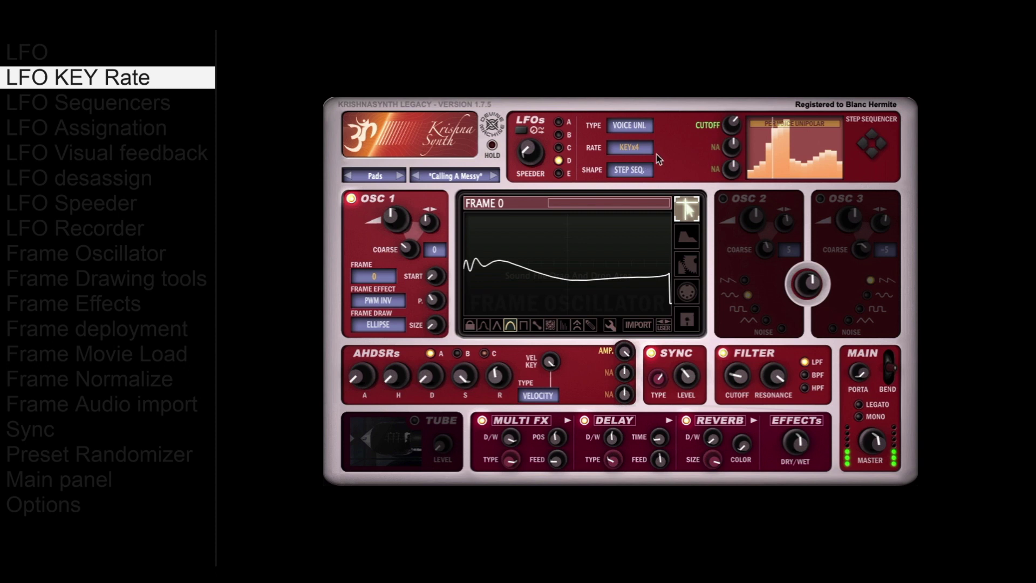
{"action": "left_click_drag", "start_coordinate": [639, 154], "coordinate": [641, 559]}
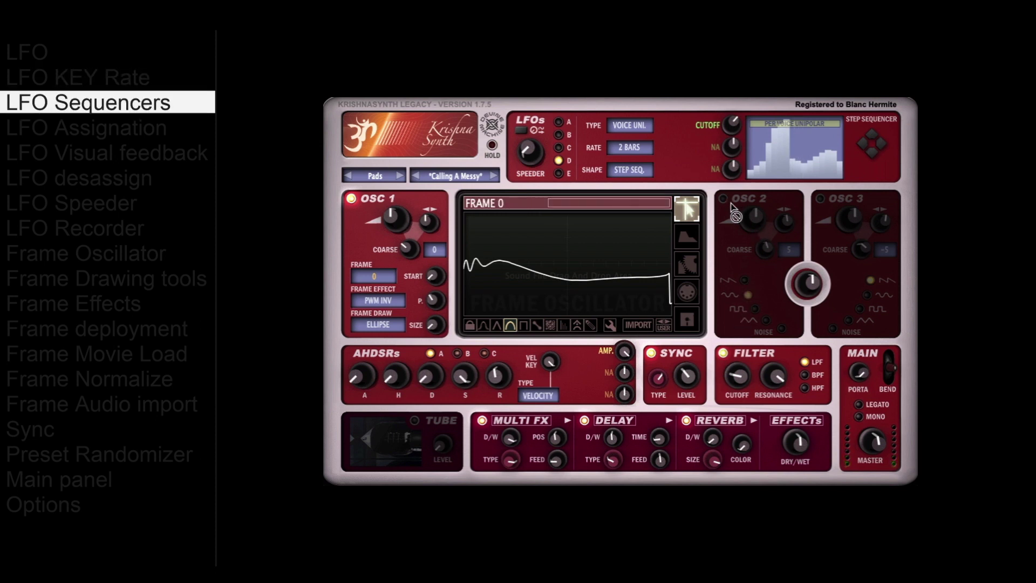
- Keep LFO D on STEP SEQ., redraw its bar heights and shift the step pattern right
{"action": "left_click", "coordinate": [623, 171]}
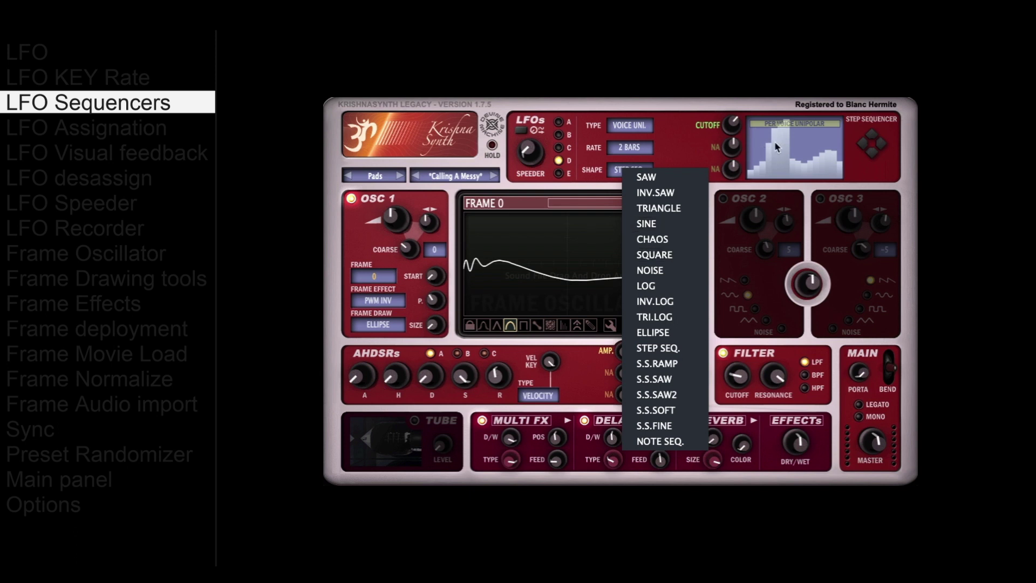
{"action": "left_click", "coordinate": [827, 143]}
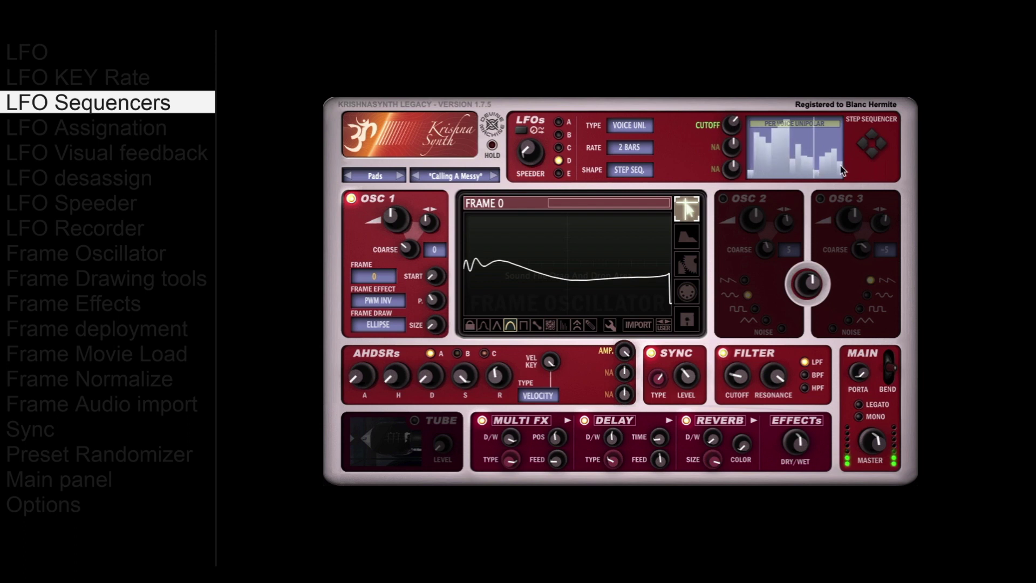
{"action": "mouse_move", "coordinate": [835, 167]}
{"action": "left_mouse_down"}
{"action": "mouse_move", "coordinate": [794, 160]}
{"action": "mouse_move", "coordinate": [755, 171]}
{"action": "mouse_move", "coordinate": [766, 145]}
{"action": "left_mouse_up"}
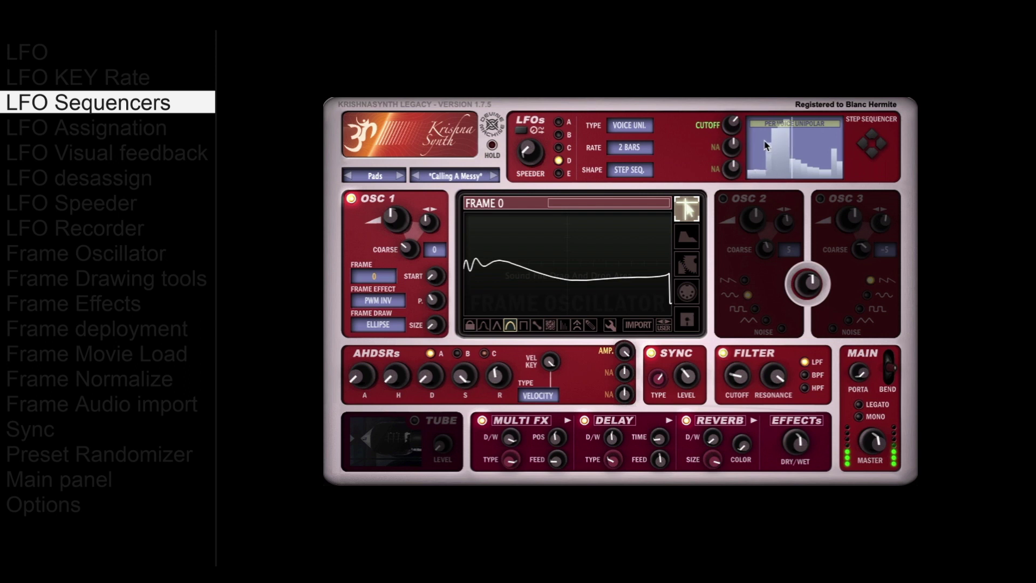
{"action": "left_click", "coordinate": [862, 144]}
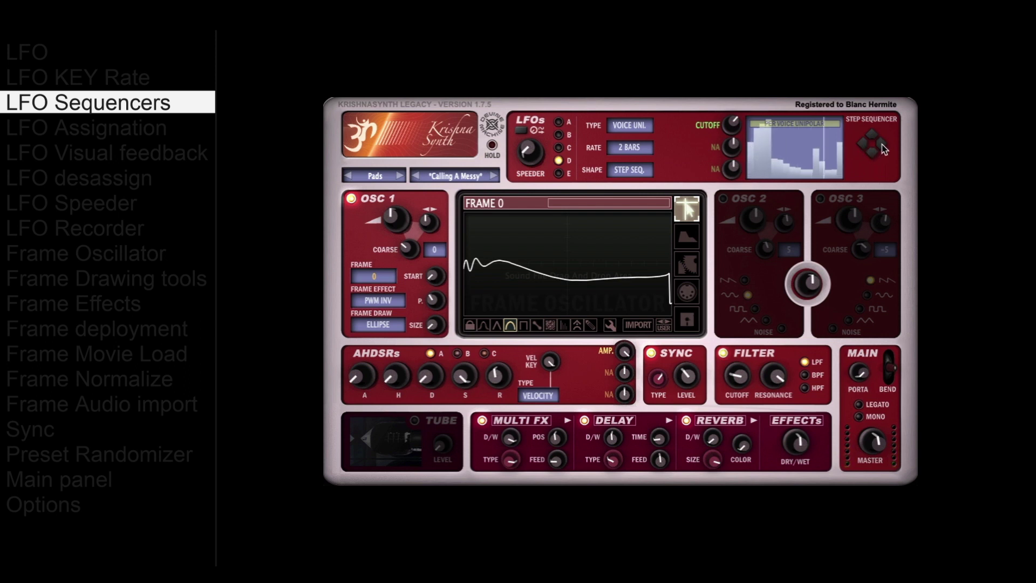
{"action": "left_click", "coordinate": [880, 144]}
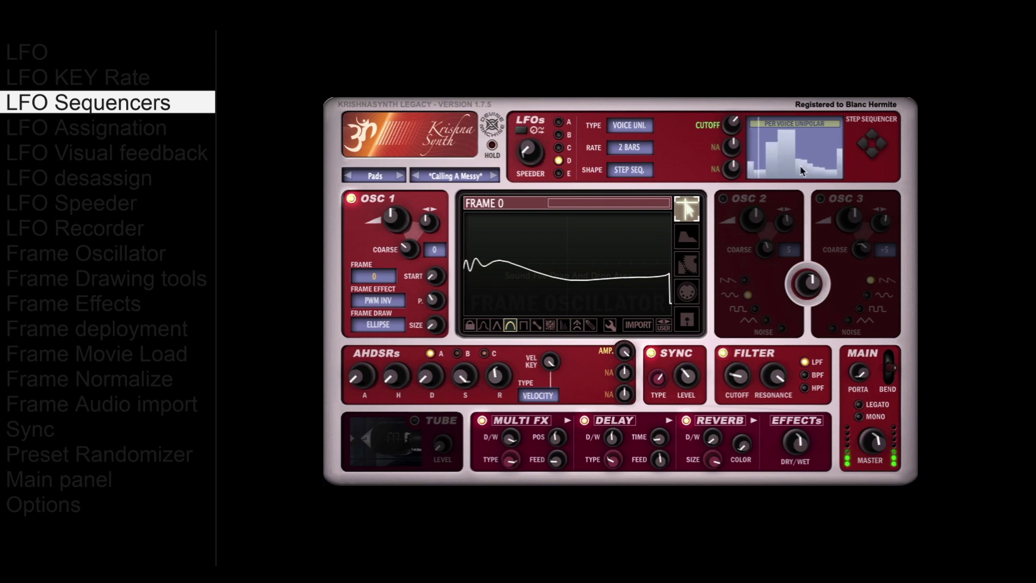
{"action": "mouse_move", "coordinate": [777, 166]}
{"action": "left_mouse_down"}
{"action": "mouse_move", "coordinate": [805, 171]}
{"action": "mouse_move", "coordinate": [797, 151]}
{"action": "mouse_move", "coordinate": [831, 141]}
{"action": "left_mouse_up"}
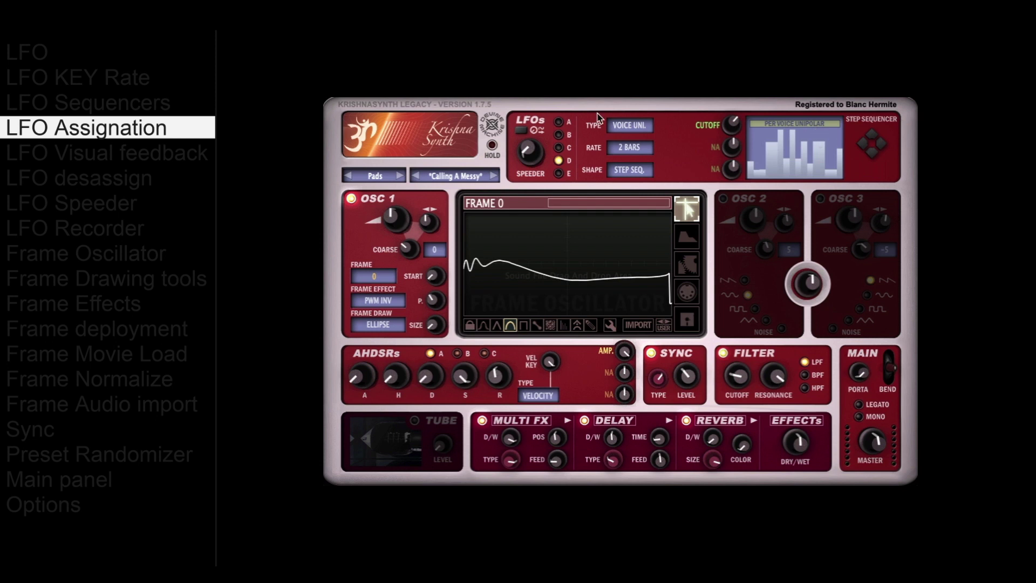
- Assign LFO B's destination to the Delay TIME knob and show the LFO option settings list
{"action": "left_click", "coordinate": [559, 135]}
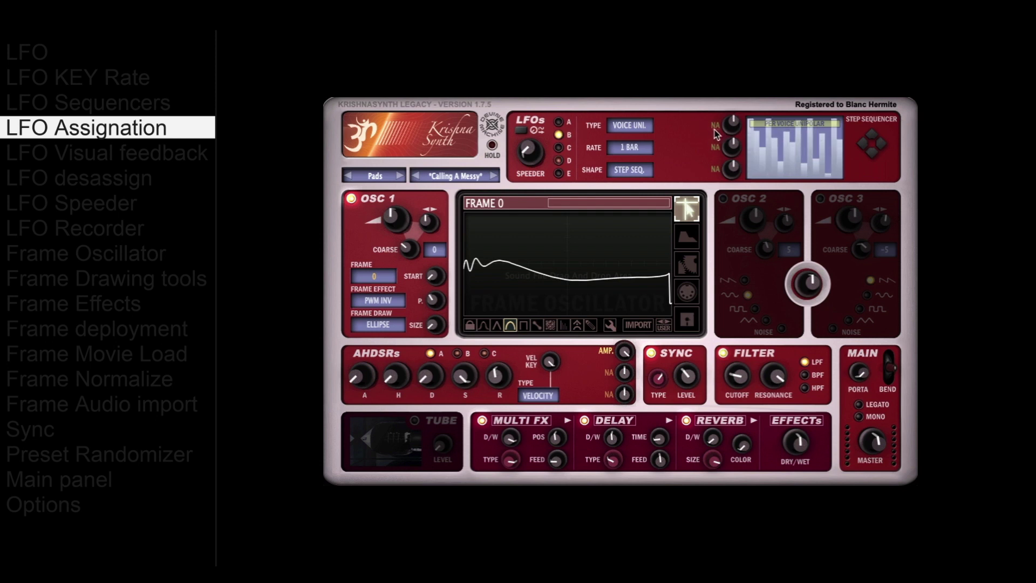
{"action": "left_click_drag", "start_coordinate": [714, 129], "coordinate": [738, 406]}
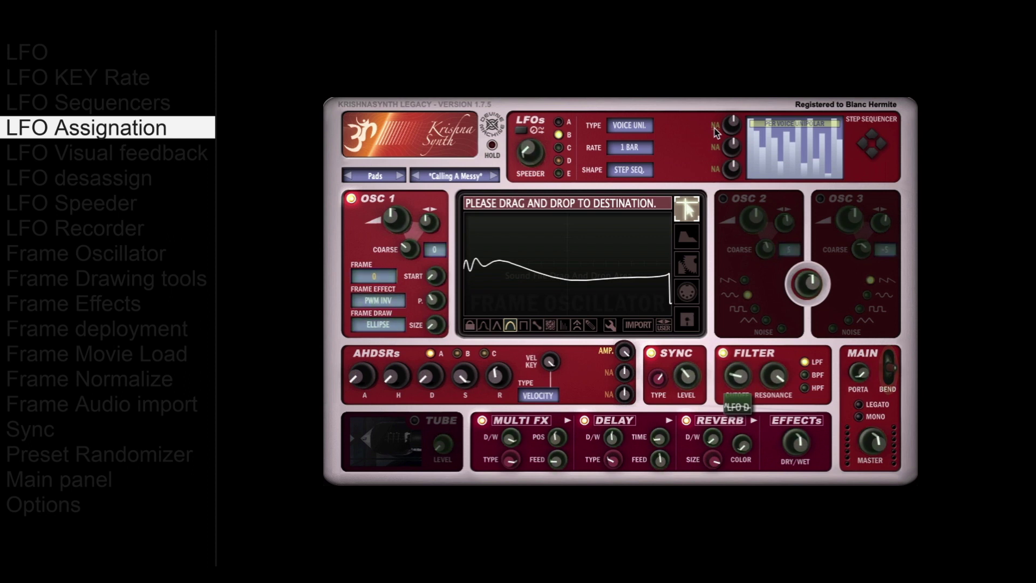
{"action": "left_click_drag", "start_coordinate": [668, 438], "coordinate": [660, 443]}
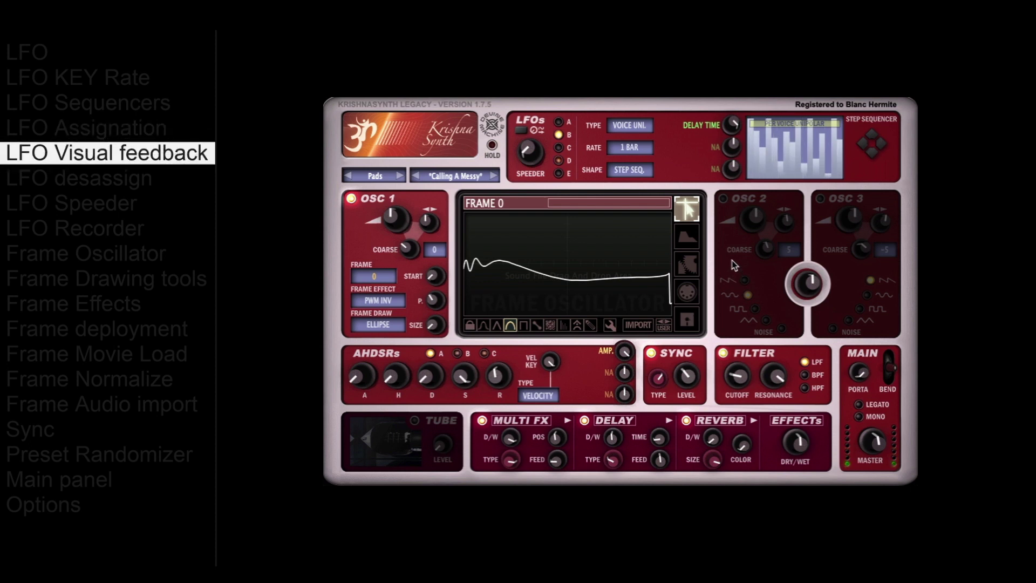
{"action": "left_click", "coordinate": [686, 267]}
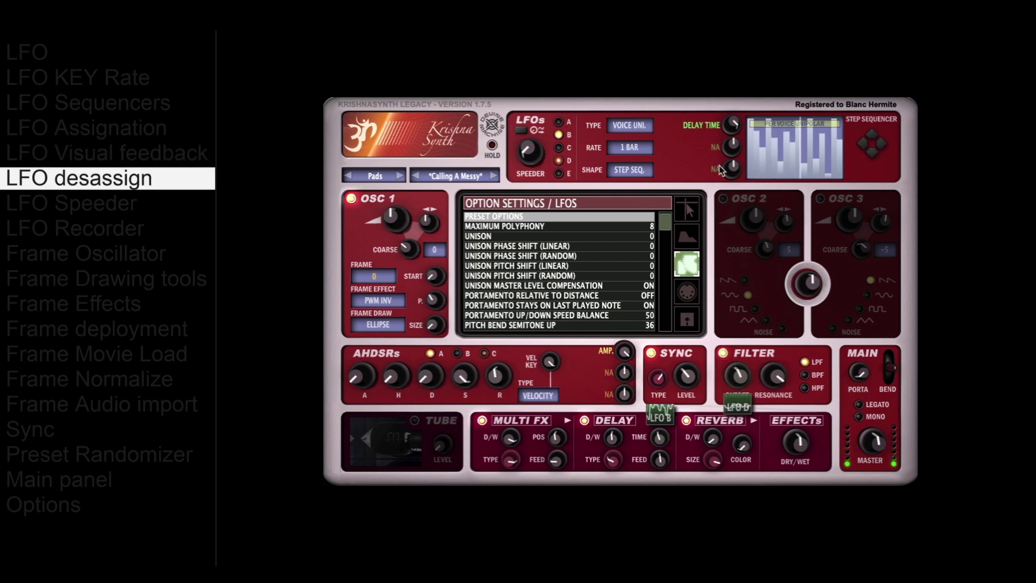
- Clear LFO B's DELAY TIME assignment and raise the SPEEDER to 444% with LFO D selected
{"action": "left_click", "coordinate": [704, 128]}
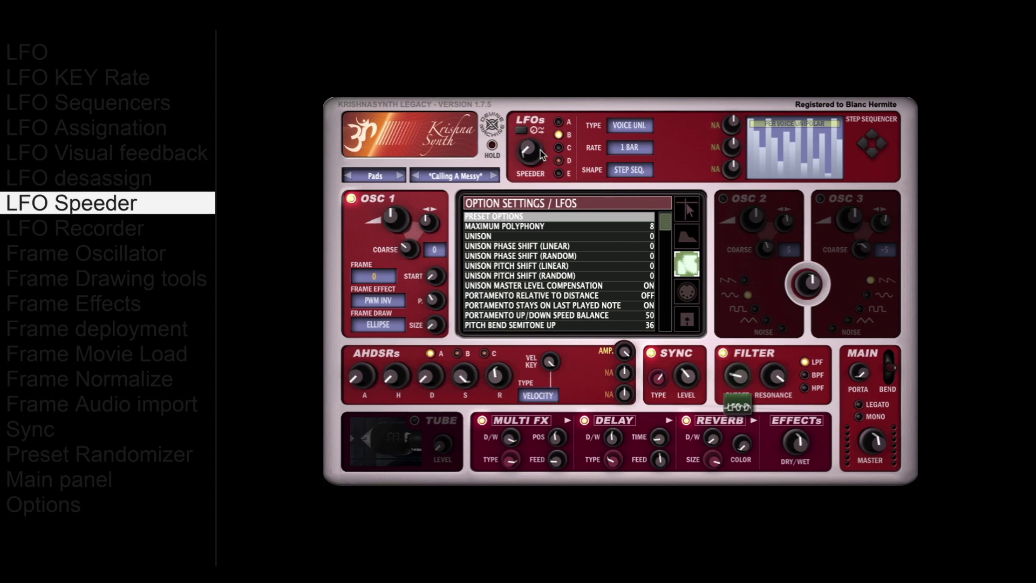
{"action": "left_click", "coordinate": [558, 160]}
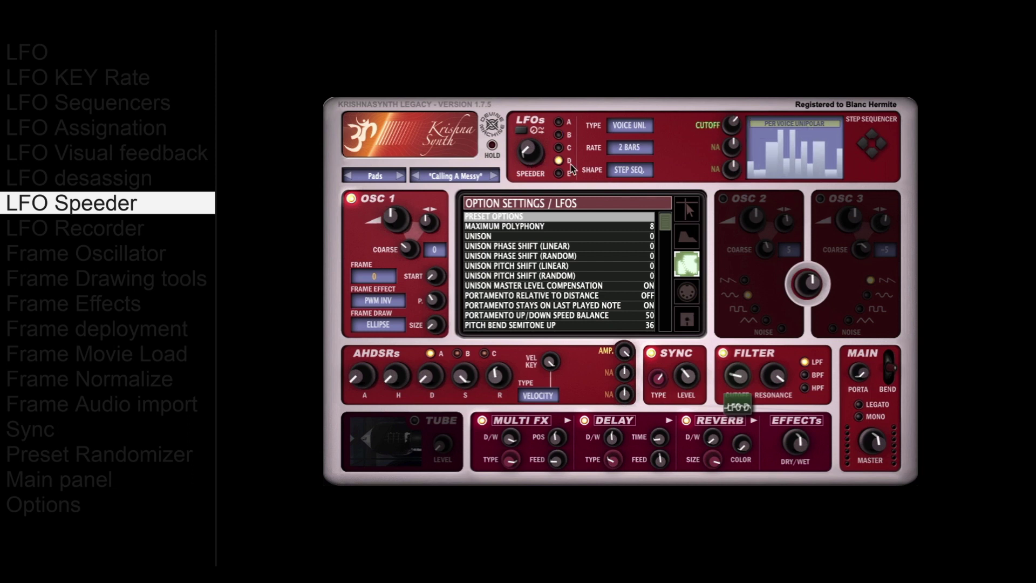
{"action": "left_click_drag", "start_coordinate": [530, 152], "coordinate": [535, 249]}
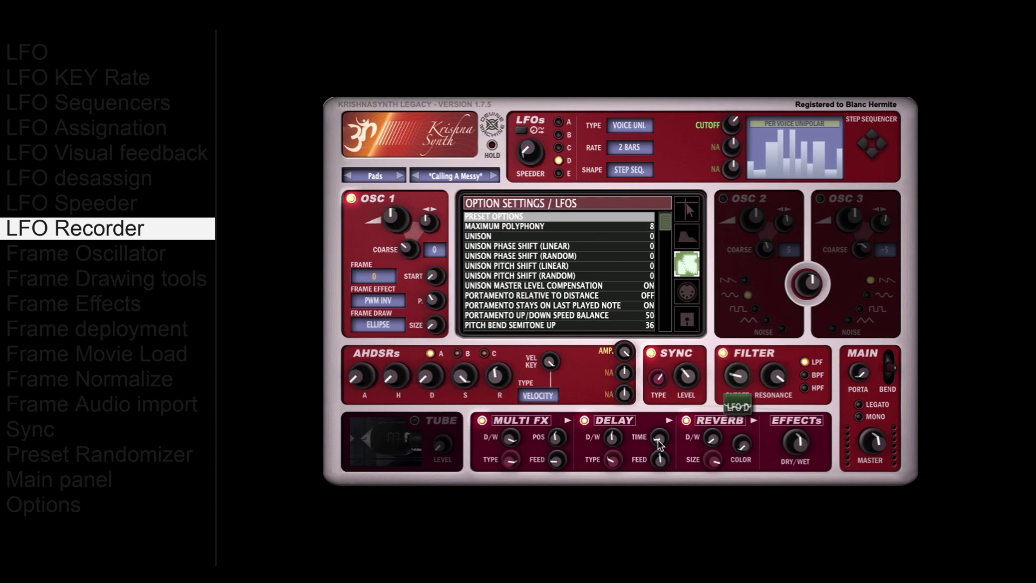
- Record a Delay TIME knob movement into LFO A with the LFO recorder button
{"action": "mouse_move", "coordinate": [659, 447]}
{"action": "left_mouse_down"}
{"action": "mouse_move", "coordinate": [672, 340]}
{"action": "mouse_move", "coordinate": [667, 462]}
{"action": "mouse_move", "coordinate": [667, 453]}
{"action": "left_mouse_up"}
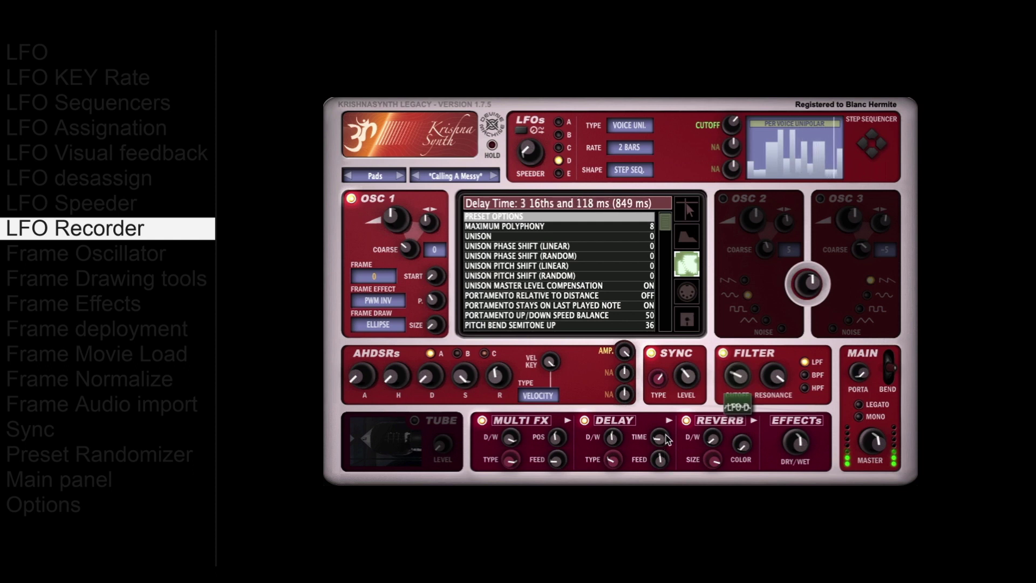
{"action": "left_click", "coordinate": [521, 132]}
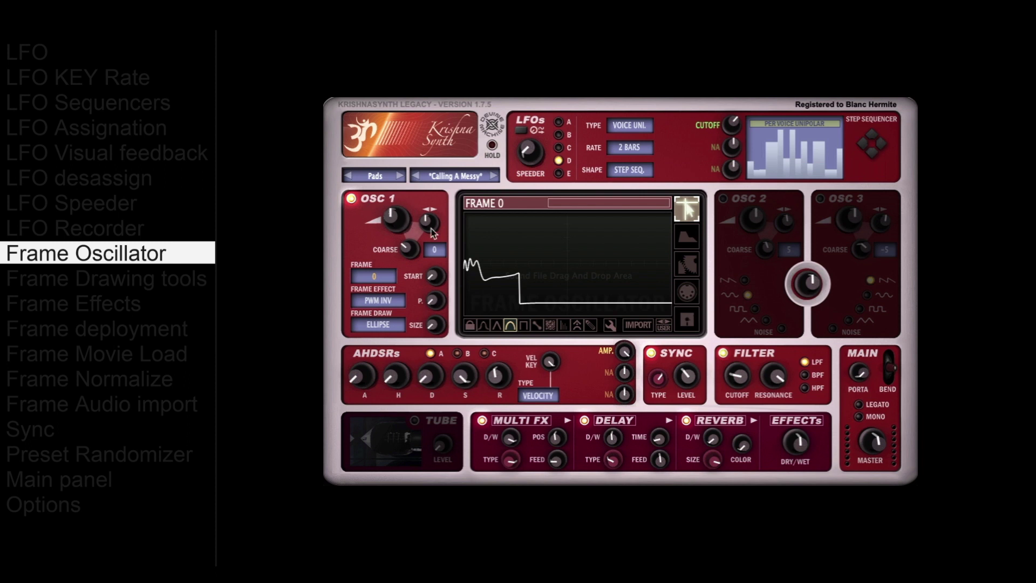
- Turn off Sync and Filter, then pencil a dip, spike and rising line into Frame 0
{"action": "left_click", "coordinate": [651, 353]}
{"action": "left_click", "coordinate": [723, 353]}
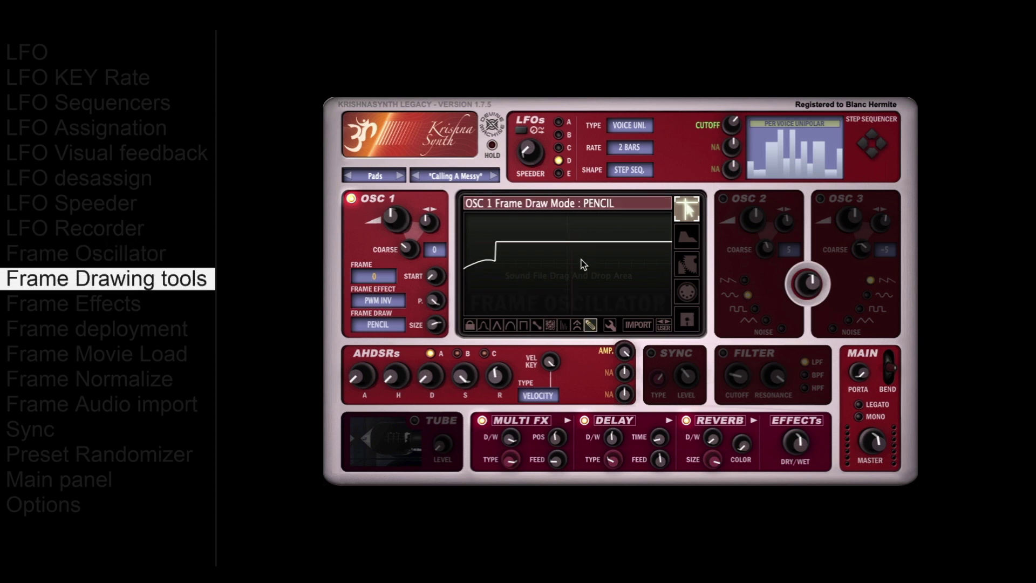
{"action": "mouse_move", "coordinate": [583, 274]}
{"action": "left_mouse_down"}
{"action": "mouse_move", "coordinate": [580, 295]}
{"action": "mouse_move", "coordinate": [555, 298]}
{"action": "mouse_move", "coordinate": [519, 273]}
{"action": "mouse_move", "coordinate": [504, 304]}
{"action": "left_mouse_up"}
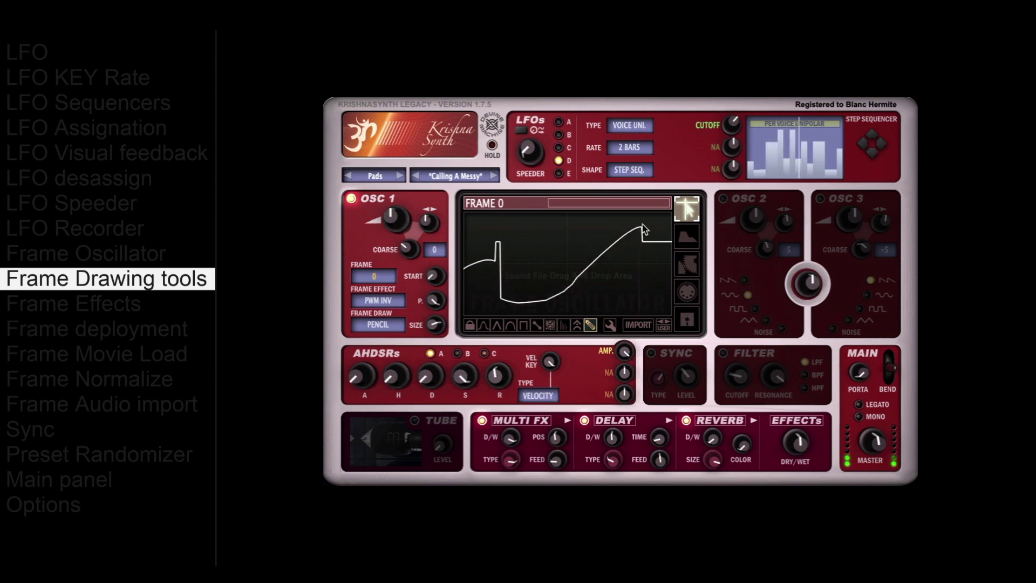
{"action": "left_click_drag", "start_coordinate": [669, 266], "coordinate": [578, 307]}
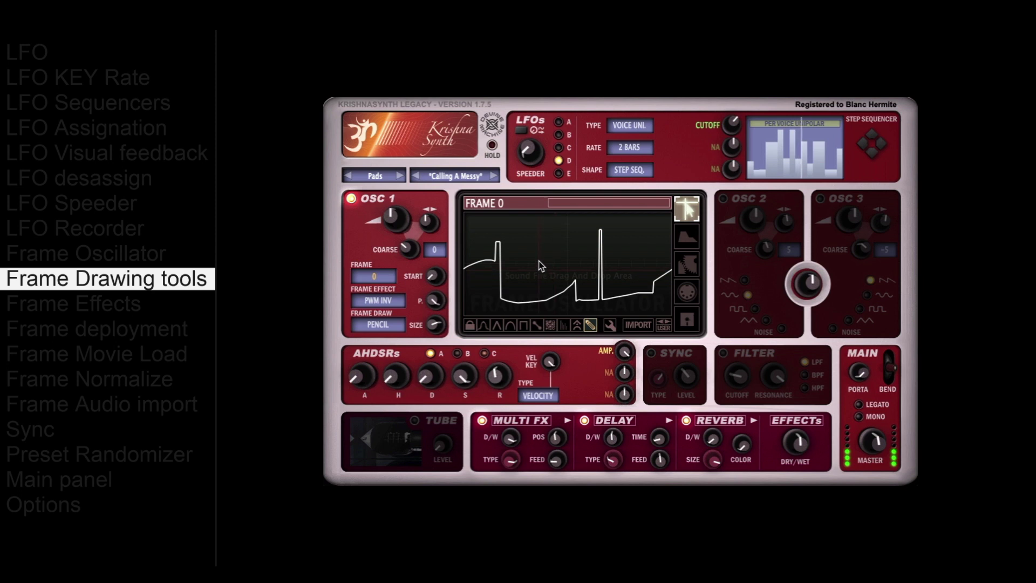
- Smooth the waveform's spikes, then draw a tall square pulse with a notch and flat tail
{"action": "left_click", "coordinate": [577, 325]}
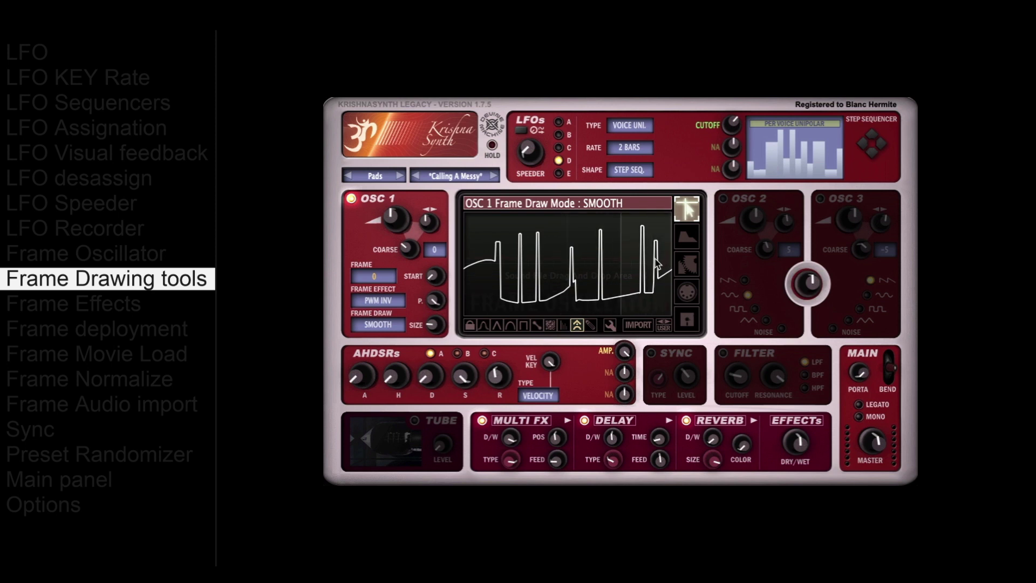
{"action": "mouse_move", "coordinate": [650, 267]}
{"action": "left_mouse_down"}
{"action": "mouse_move", "coordinate": [581, 274]}
{"action": "mouse_move", "coordinate": [546, 252]}
{"action": "mouse_move", "coordinate": [499, 255]}
{"action": "mouse_move", "coordinate": [483, 276]}
{"action": "mouse_move", "coordinate": [458, 275]}
{"action": "mouse_move", "coordinate": [642, 269]}
{"action": "mouse_move", "coordinate": [473, 255]}
{"action": "mouse_move", "coordinate": [645, 261]}
{"action": "left_mouse_up"}
{"action": "scroll", "coordinate": [582, 259], "scroll_direction": "up", "scroll_amount": 4}
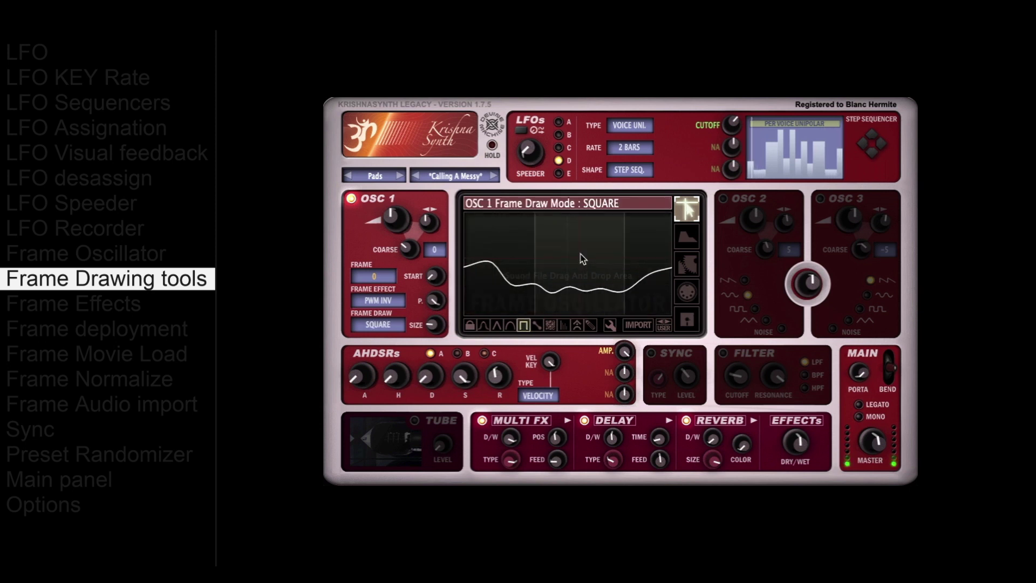
{"action": "left_click", "coordinate": [582, 239]}
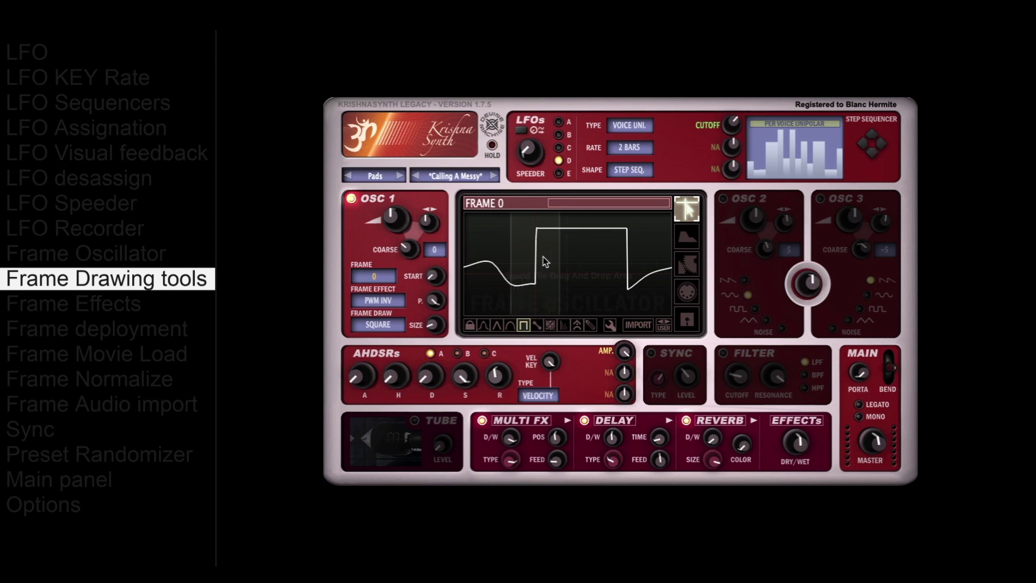
{"action": "left_click", "coordinate": [581, 291]}
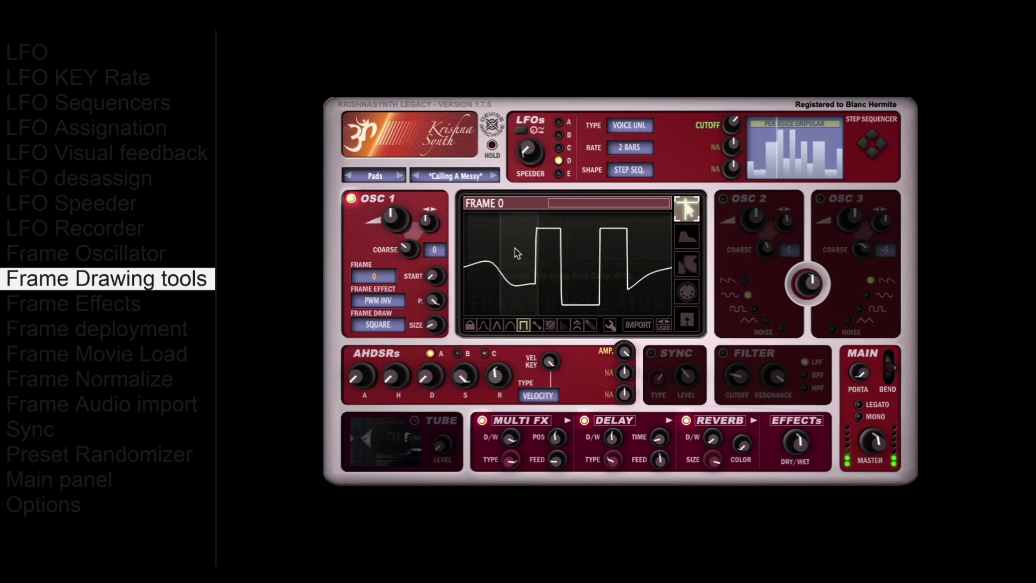
{"action": "left_click", "coordinate": [647, 301]}
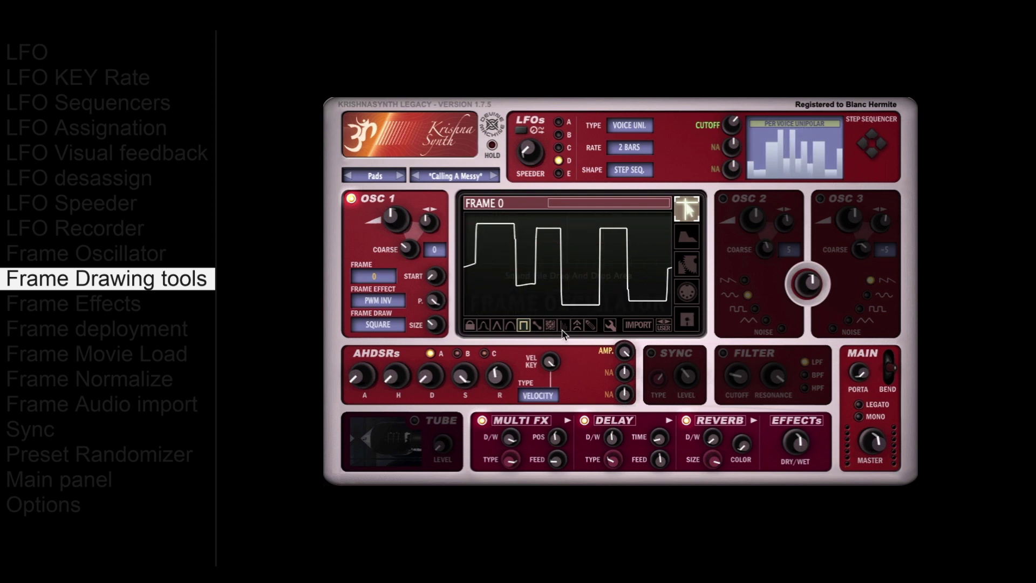
- Add narrow harmonic pulses on the left, smooth the wave, and draw a tall triangle peak
{"action": "left_click", "coordinate": [565, 325]}
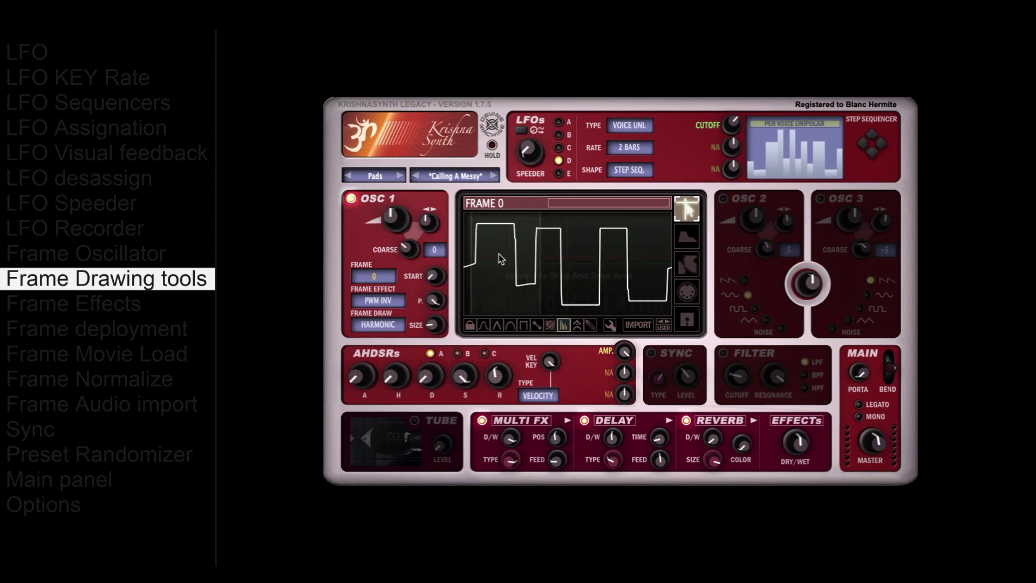
{"action": "mouse_move", "coordinate": [510, 271]}
{"action": "left_mouse_down"}
{"action": "mouse_move", "coordinate": [547, 253]}
{"action": "mouse_move", "coordinate": [509, 237]}
{"action": "mouse_move", "coordinate": [475, 253]}
{"action": "mouse_move", "coordinate": [566, 269]}
{"action": "mouse_move", "coordinate": [656, 254]}
{"action": "mouse_move", "coordinate": [625, 294]}
{"action": "mouse_move", "coordinate": [588, 253]}
{"action": "mouse_move", "coordinate": [558, 287]}
{"action": "mouse_move", "coordinate": [540, 254]}
{"action": "mouse_move", "coordinate": [559, 329]}
{"action": "left_mouse_up"}
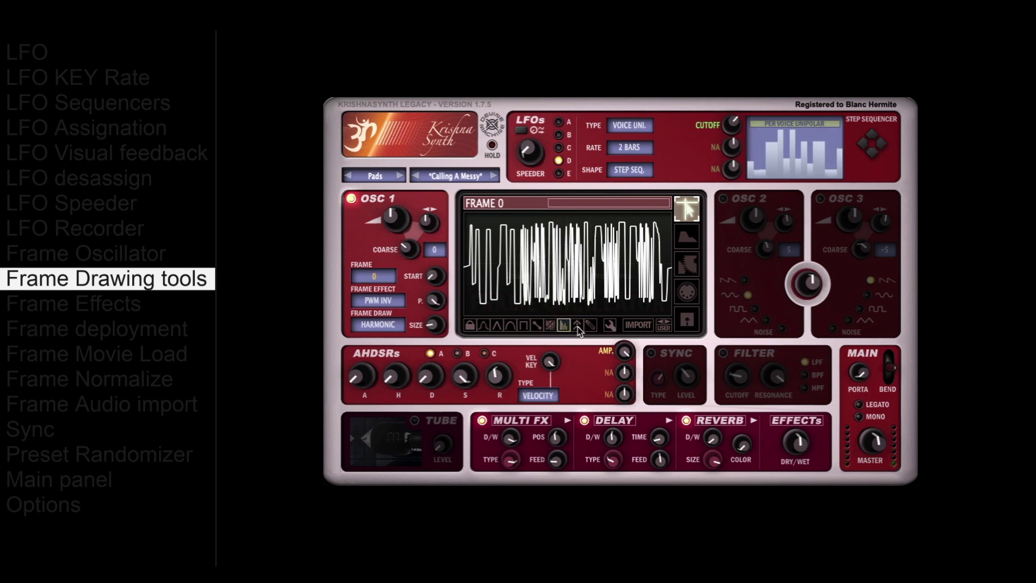
{"action": "left_click", "coordinate": [577, 326]}
{"action": "mouse_move", "coordinate": [668, 267]}
{"action": "left_mouse_down"}
{"action": "mouse_move", "coordinate": [498, 278]}
{"action": "mouse_move", "coordinate": [669, 264]}
{"action": "mouse_move", "coordinate": [532, 281]}
{"action": "mouse_move", "coordinate": [545, 278]}
{"action": "left_mouse_up"}
{"action": "left_click", "coordinate": [496, 324]}
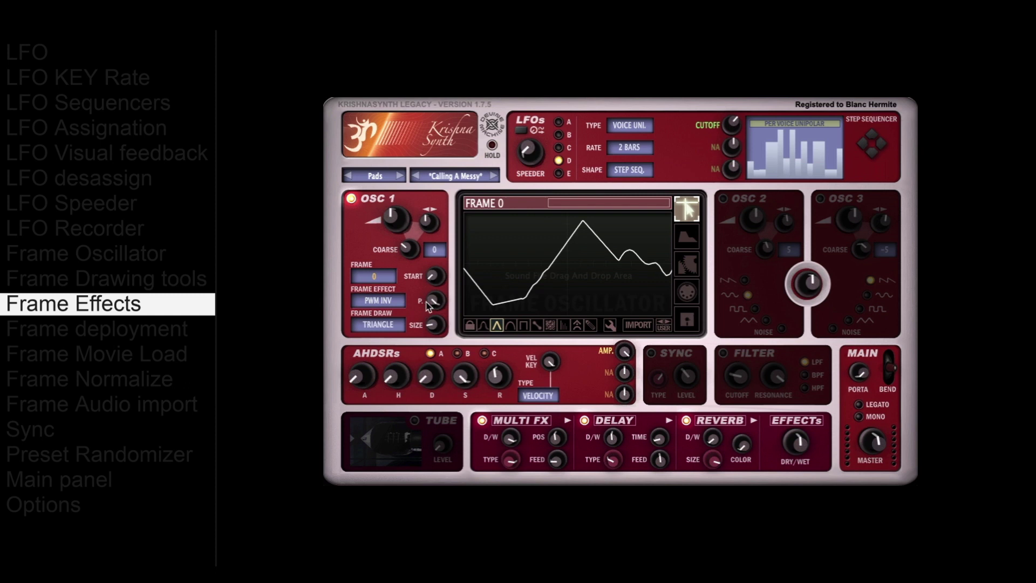
- Switch OSC 1's frame effect from MIRROR Q. to REPEAT, pushing the P. effect range to 100%
{"action": "left_click_drag", "start_coordinate": [433, 305], "coordinate": [438, 280]}
{"action": "left_click", "coordinate": [378, 302]}
{"action": "left_click", "coordinate": [376, 299]}
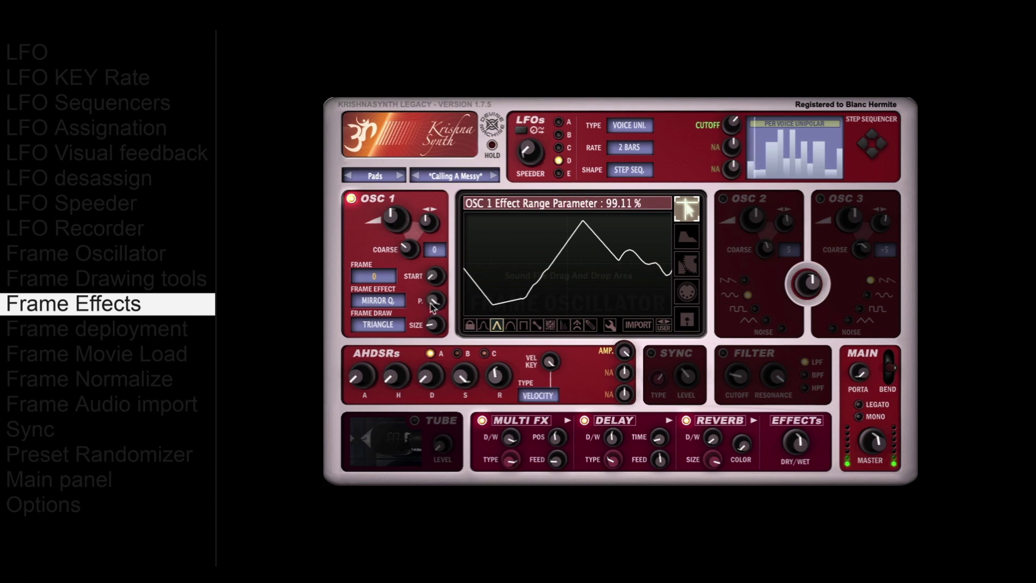
{"action": "left_click_drag", "start_coordinate": [433, 388], "coordinate": [427, 367]}
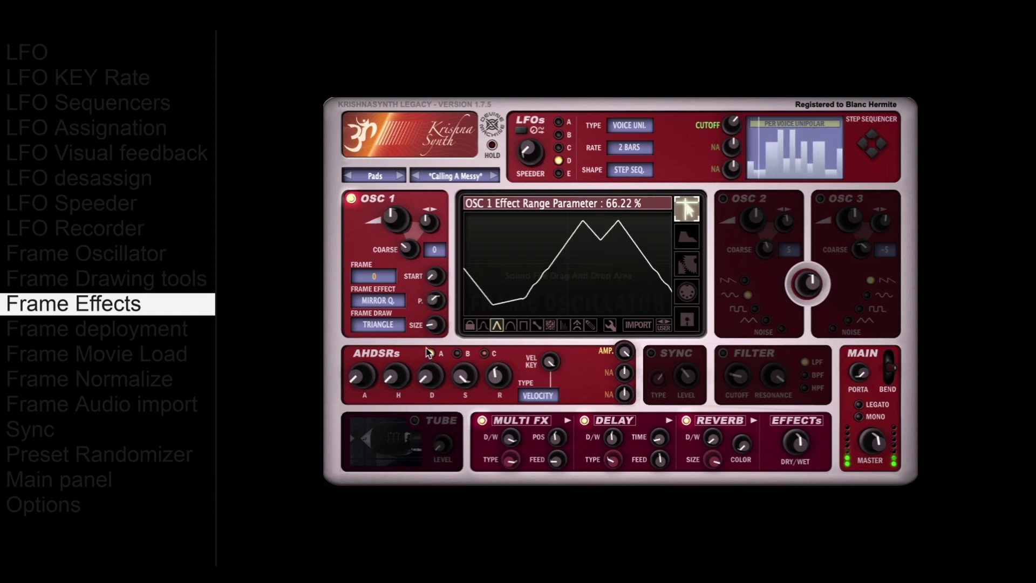
{"action": "left_click", "coordinate": [377, 300]}
{"action": "left_click_drag", "start_coordinate": [435, 309], "coordinate": [421, 290]}
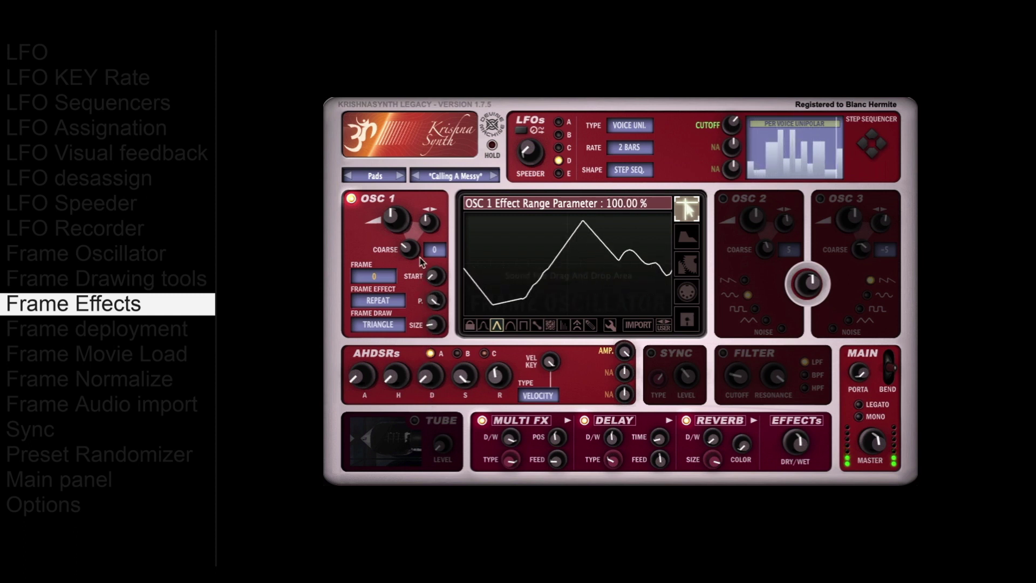
{"action": "left_click", "coordinate": [372, 301]}
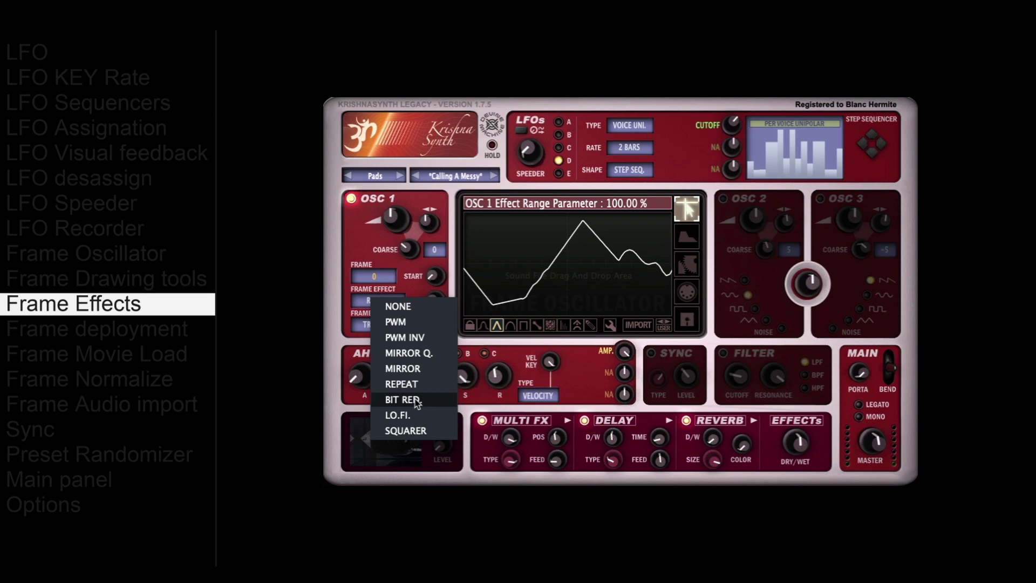
- Apply BIT RED. and lower its range, then choose SQUARER and sweep its P. range
{"action": "left_click", "coordinate": [402, 399]}
{"action": "mouse_move", "coordinate": [436, 300]}
{"action": "left_mouse_down"}
{"action": "mouse_move", "coordinate": [452, 465]}
{"action": "mouse_move", "coordinate": [434, 300]}
{"action": "left_mouse_up"}
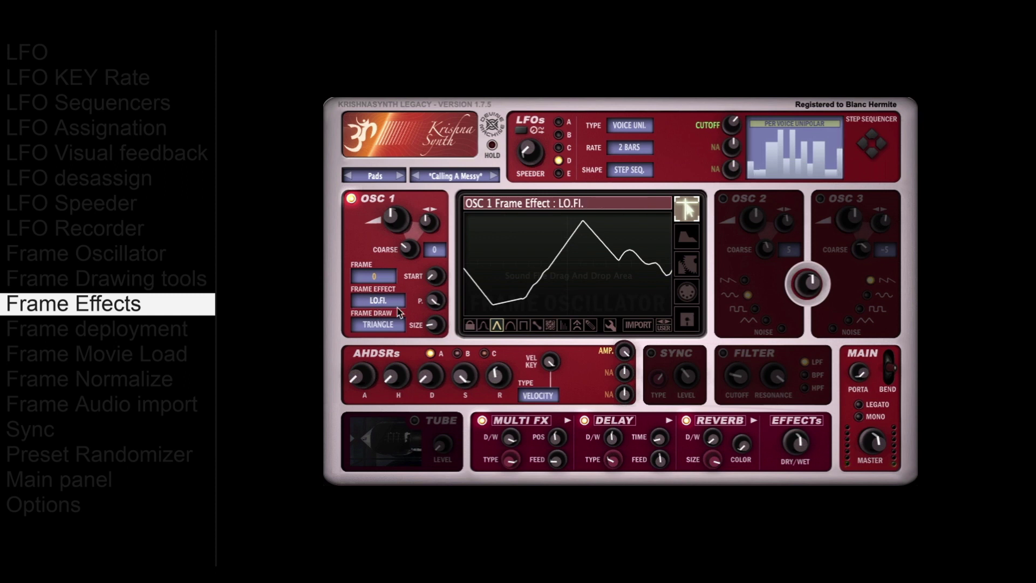
{"action": "left_click_drag", "start_coordinate": [441, 397], "coordinate": [438, 345]}
{"action": "left_click", "coordinate": [368, 301]}
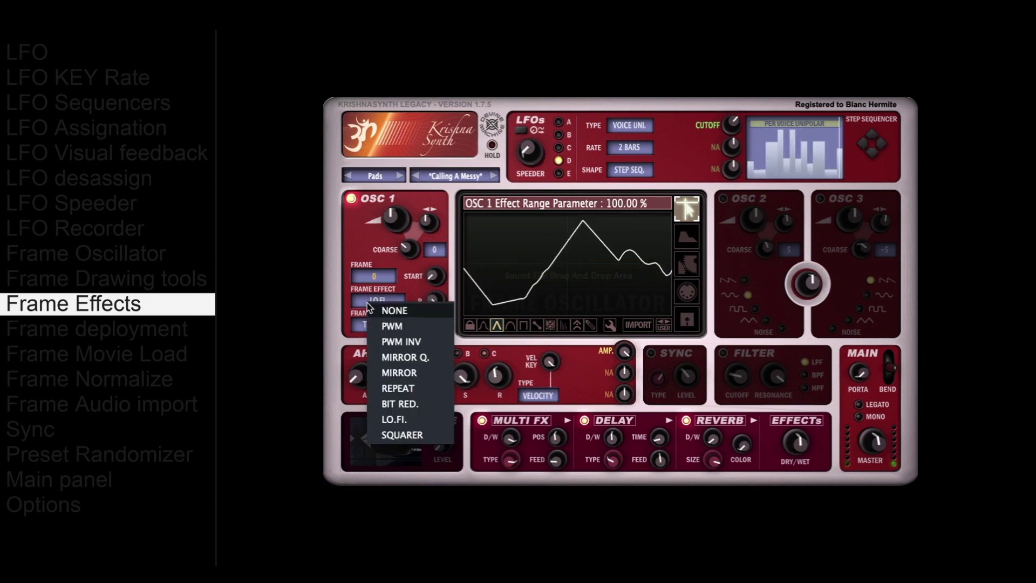
{"action": "left_click", "coordinate": [402, 435]}
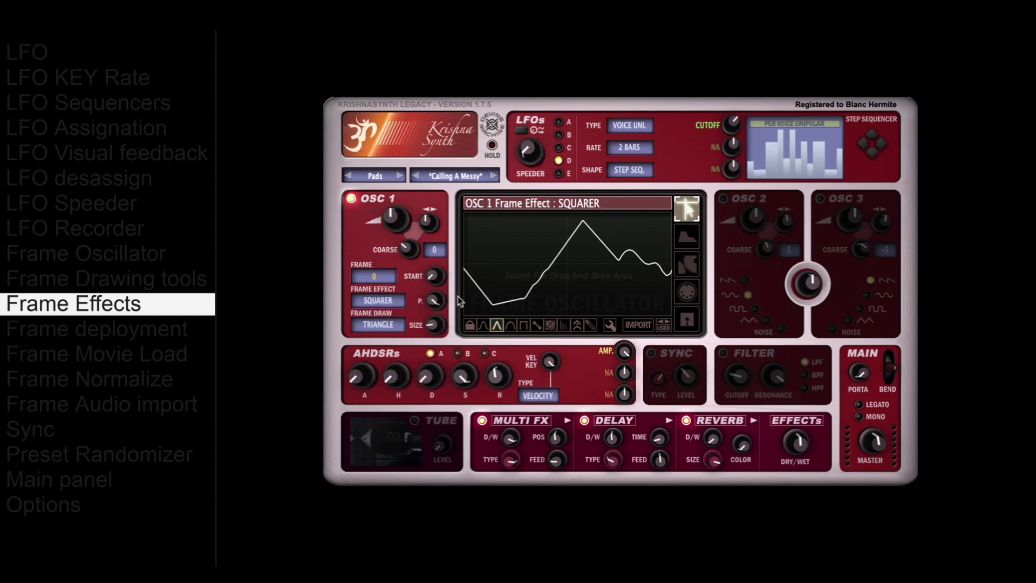
{"action": "left_click_drag", "start_coordinate": [444, 344], "coordinate": [457, 289]}
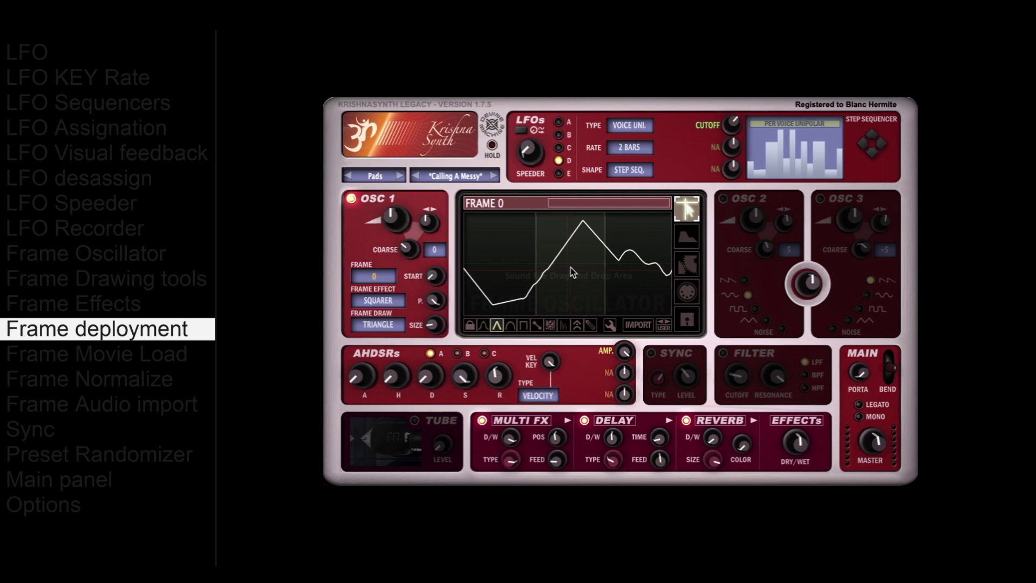
- Deploy OSC 1's frames to 1024 and assign LFO E (ELLIPSE, 1 BAR) to the FRAME field
{"action": "left_click", "coordinate": [610, 325]}
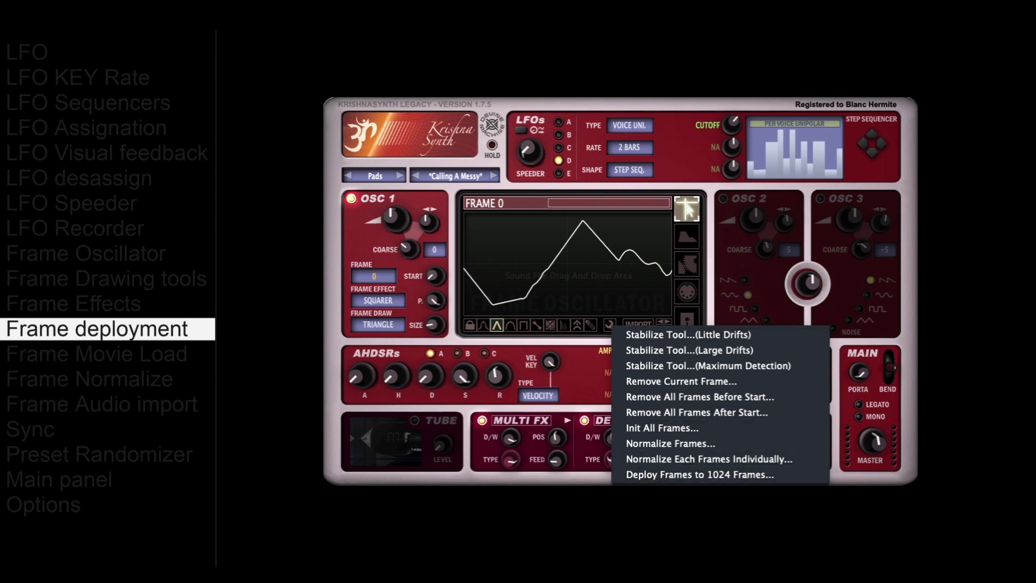
{"action": "left_click", "coordinate": [699, 475]}
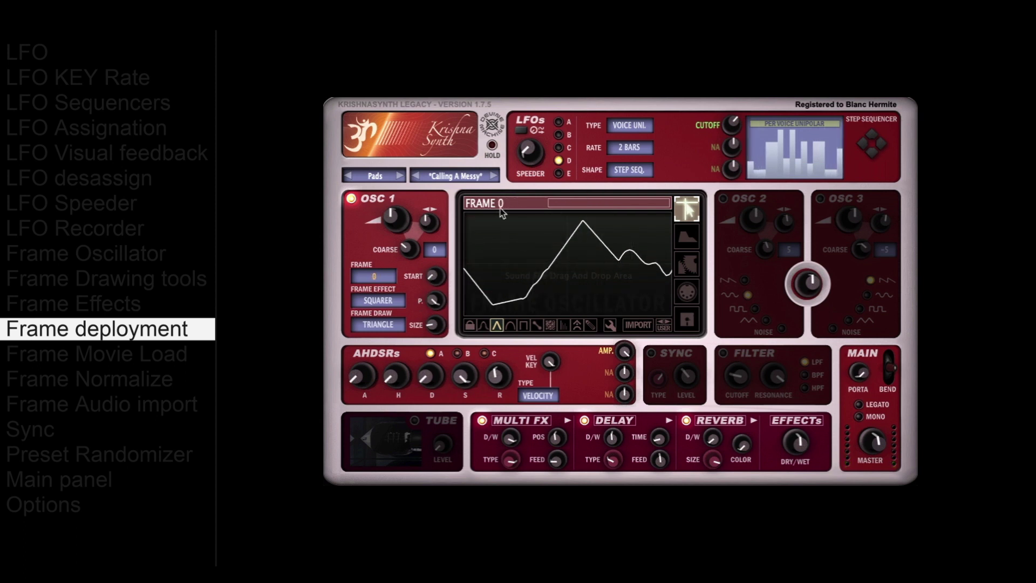
{"action": "left_click_drag", "start_coordinate": [558, 173], "coordinate": [374, 278]}
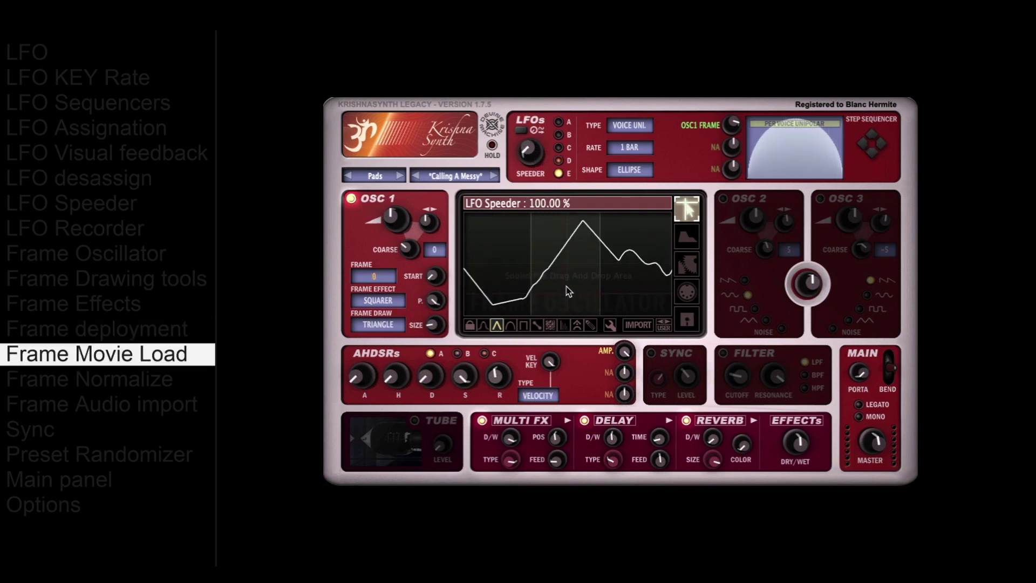
- Load a numbered movie from the USER menu's Movies collection into OSC 1's frames
{"action": "left_click", "coordinate": [665, 329]}
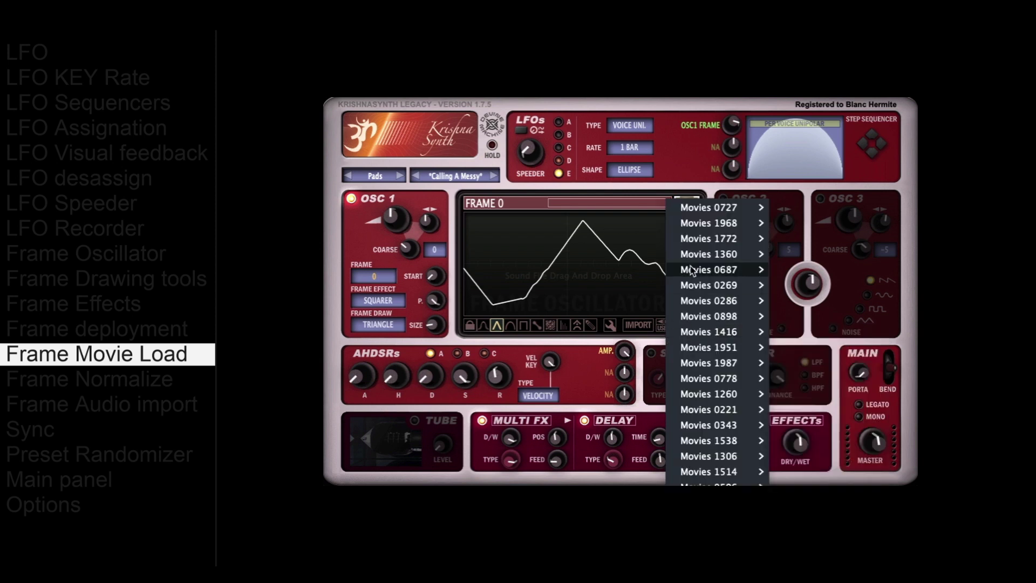
{"action": "mouse_move", "coordinate": [708, 224]}
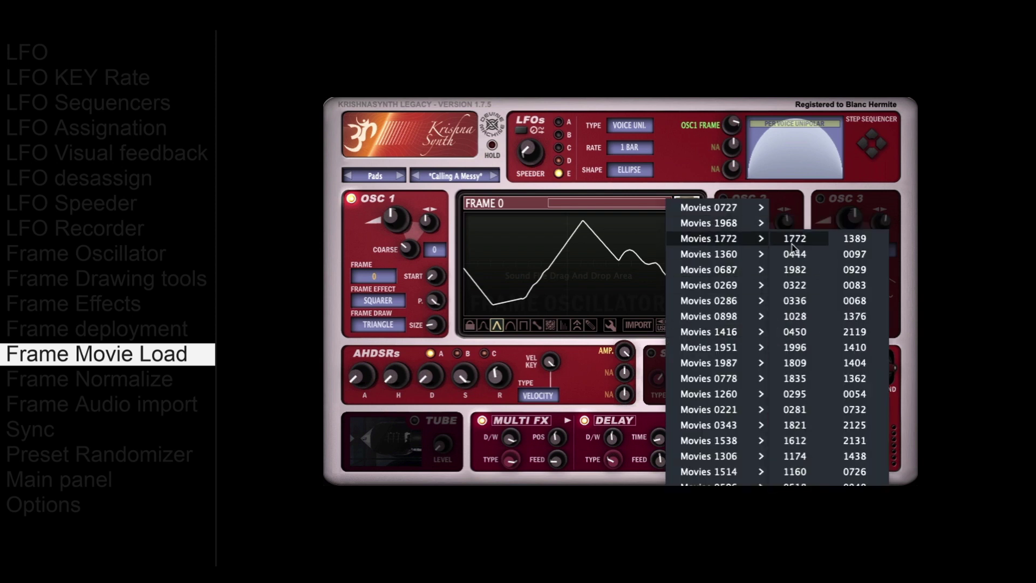
{"action": "left_click", "coordinate": [792, 244]}
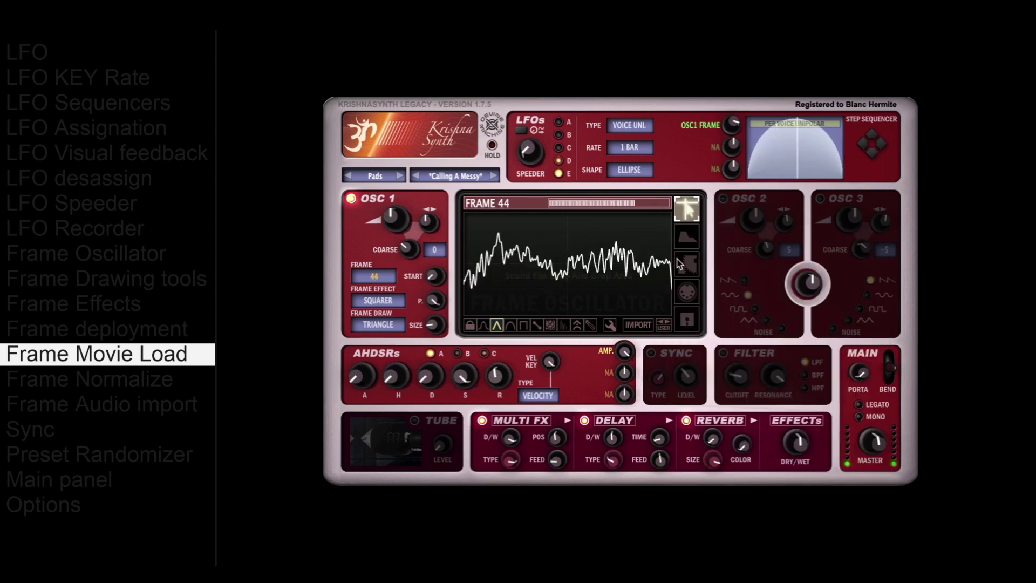
- Normalize every OSC 1 frame individually from the frame tools menu
{"action": "left_click", "coordinate": [664, 325]}
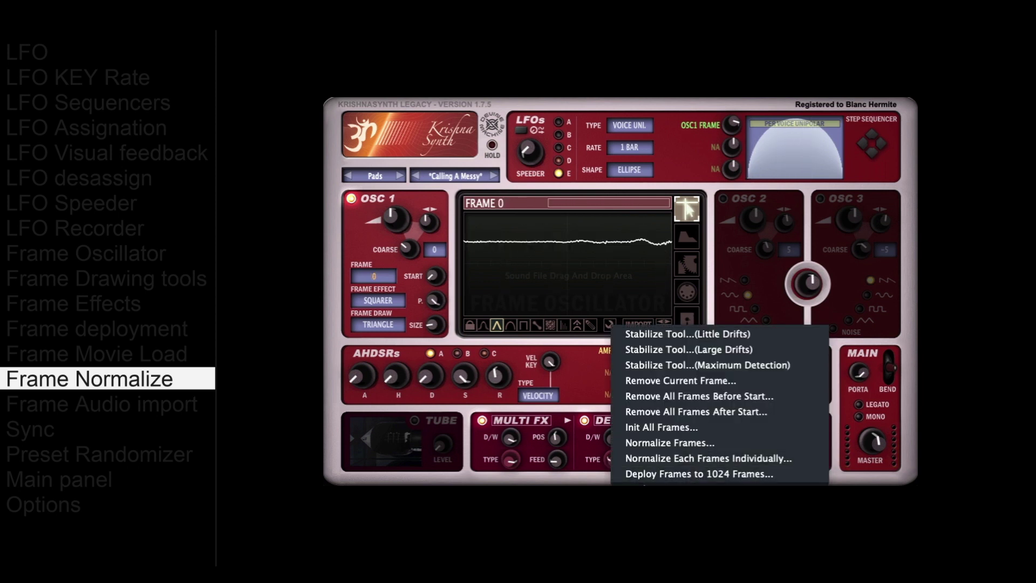
{"action": "left_click", "coordinate": [696, 460]}
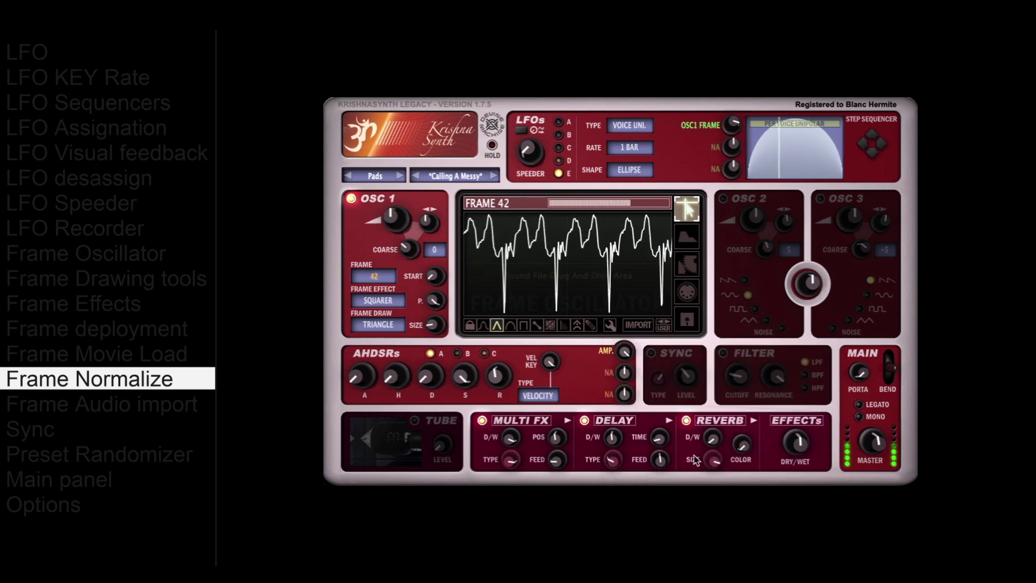
- Import a sound file into OSC 1's frame oscillator and set LFO E's shape to SAW
{"action": "left_click", "coordinate": [643, 325]}
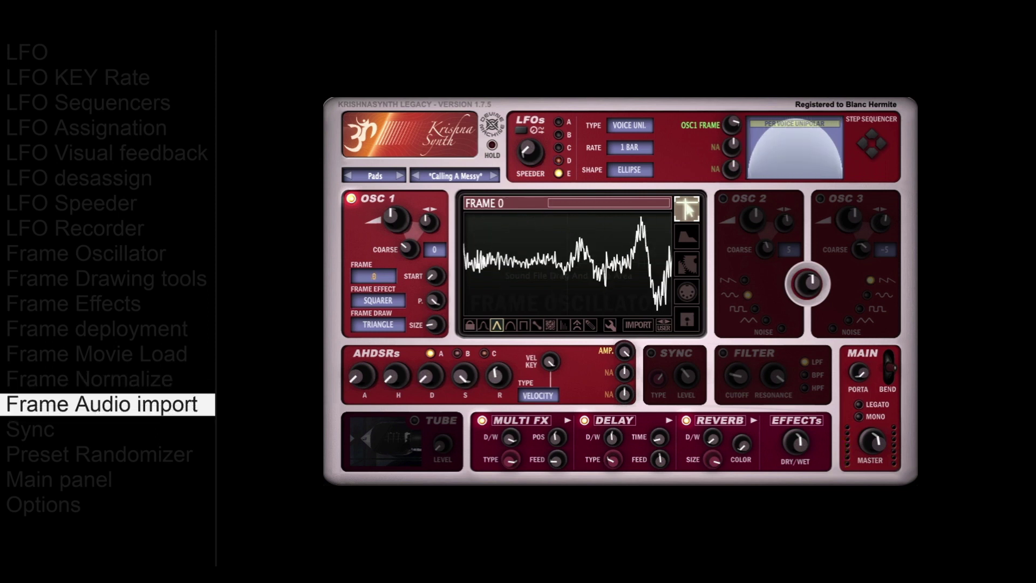
{"action": "left_click_drag", "start_coordinate": [896, 292], "coordinate": [580, 256]}
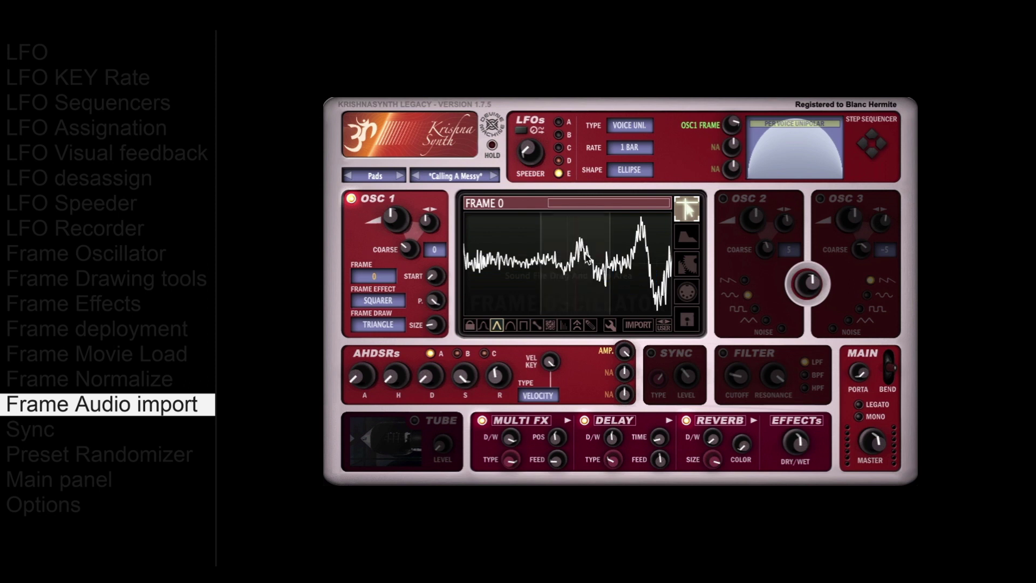
{"action": "left_click", "coordinate": [629, 169]}
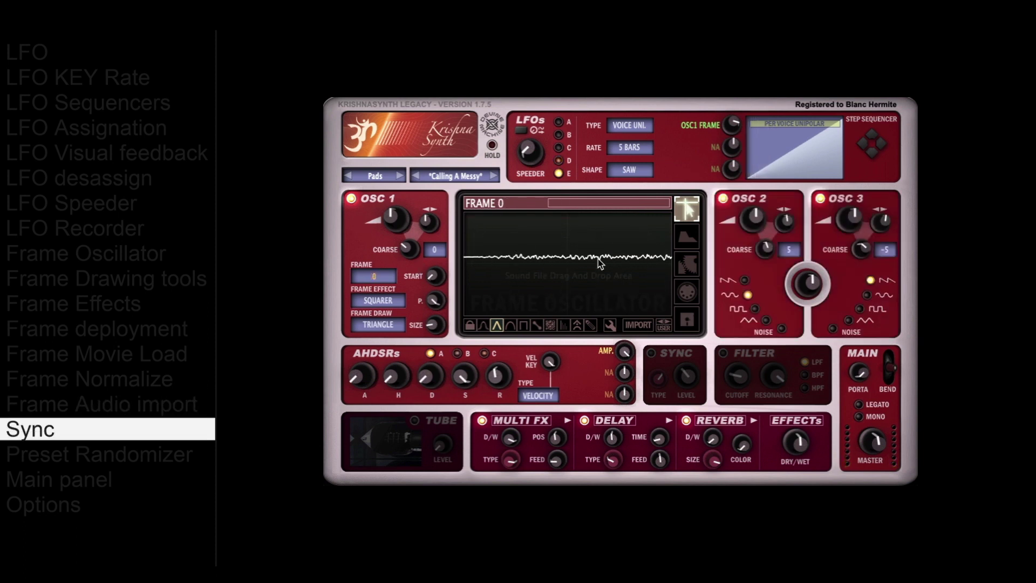
- Turn on Sync and set its type to OSC1 FM OSC2, OSC2 FM OSC3 with the level knob
{"action": "left_click", "coordinate": [651, 354]}
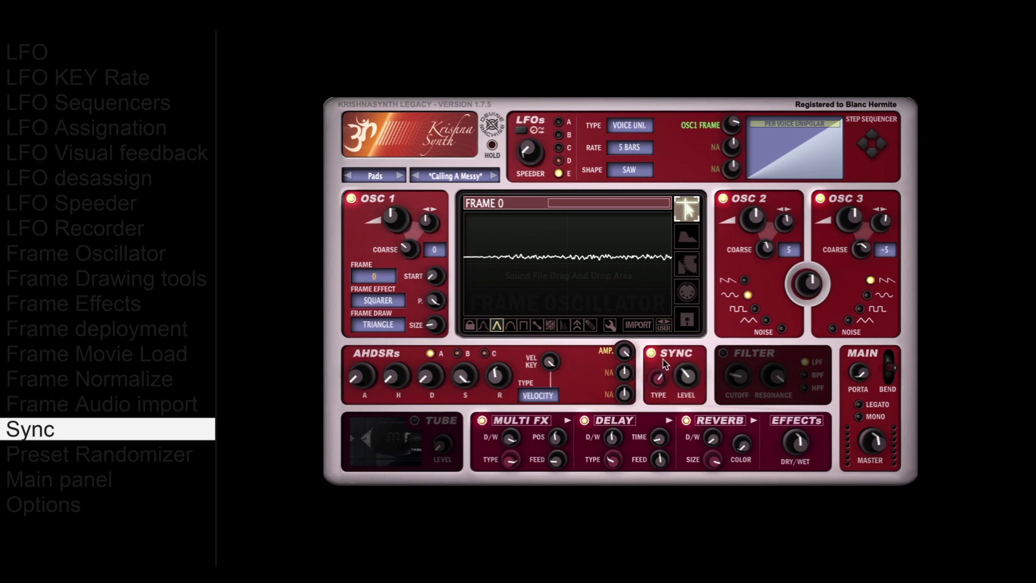
{"action": "left_click_drag", "start_coordinate": [671, 384], "coordinate": [697, 343]}
{"action": "left_click_drag", "start_coordinate": [658, 382], "coordinate": [659, 367]}
{"action": "left_click_drag", "start_coordinate": [662, 419], "coordinate": [668, 483]}
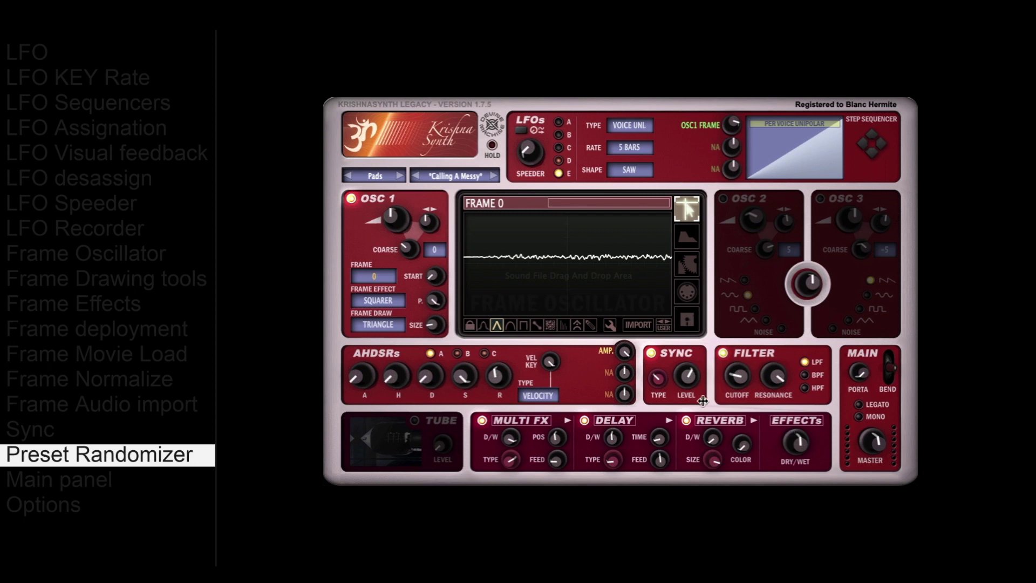
- Randomize the preset seven times via the Krishna Synth logo, ending on REPEAT frame effect and LINE draw
{"action": "left_click", "coordinate": [357, 140]}
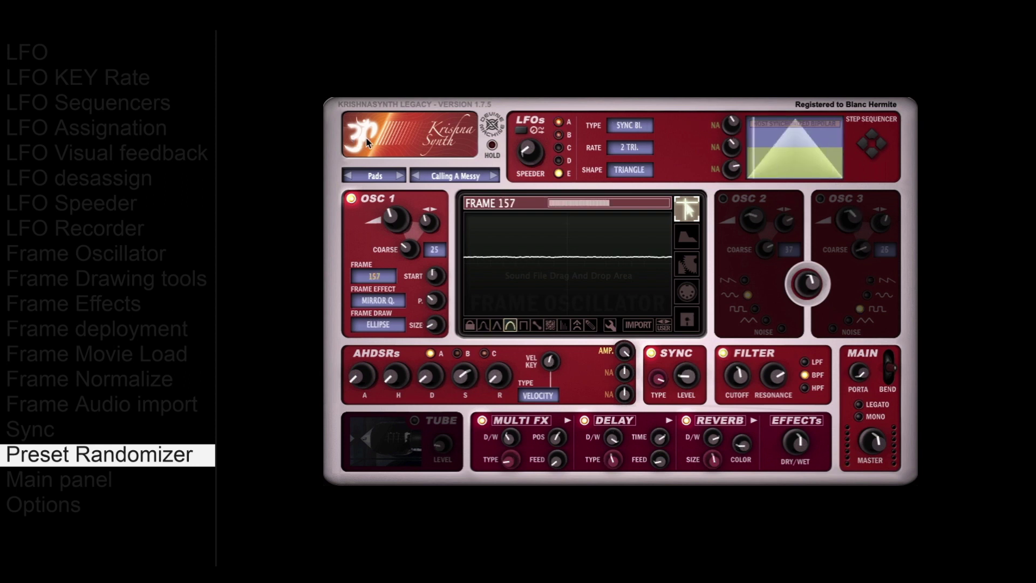
{"action": "left_click", "coordinate": [367, 142]}
{"action": "left_click", "coordinate": [367, 142]}
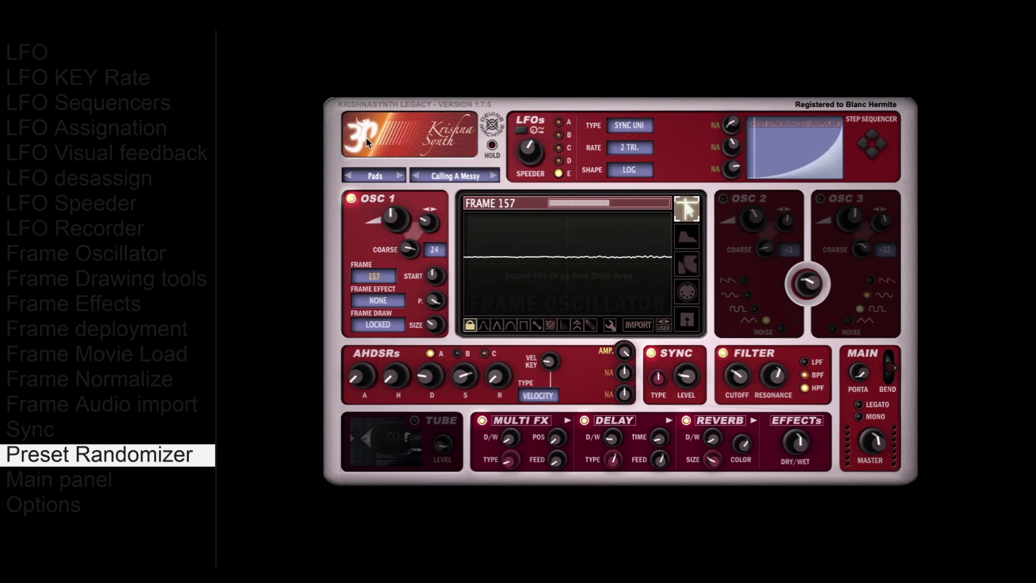
{"action": "left_click", "coordinate": [366, 142]}
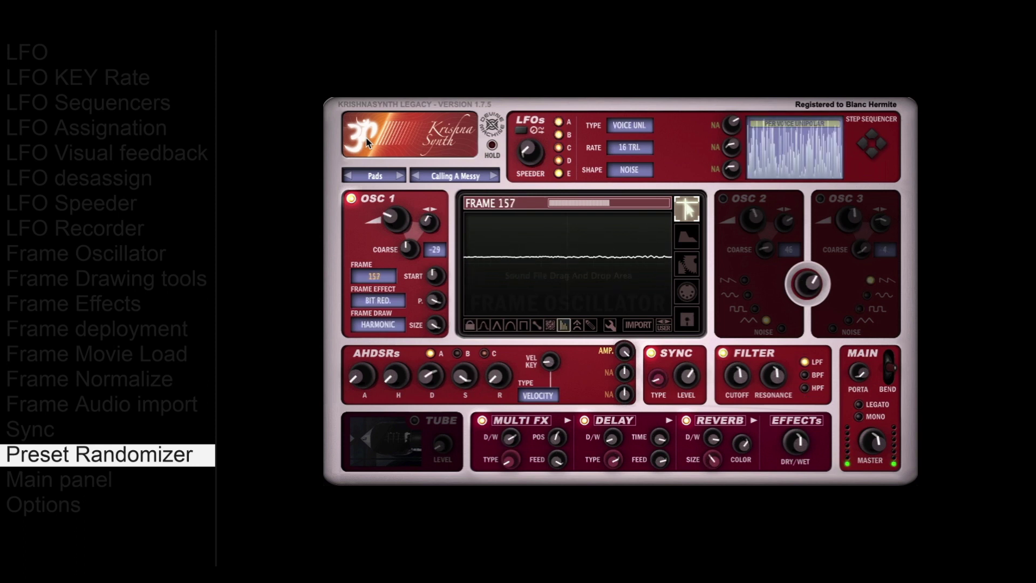
{"action": "left_click", "coordinate": [360, 142]}
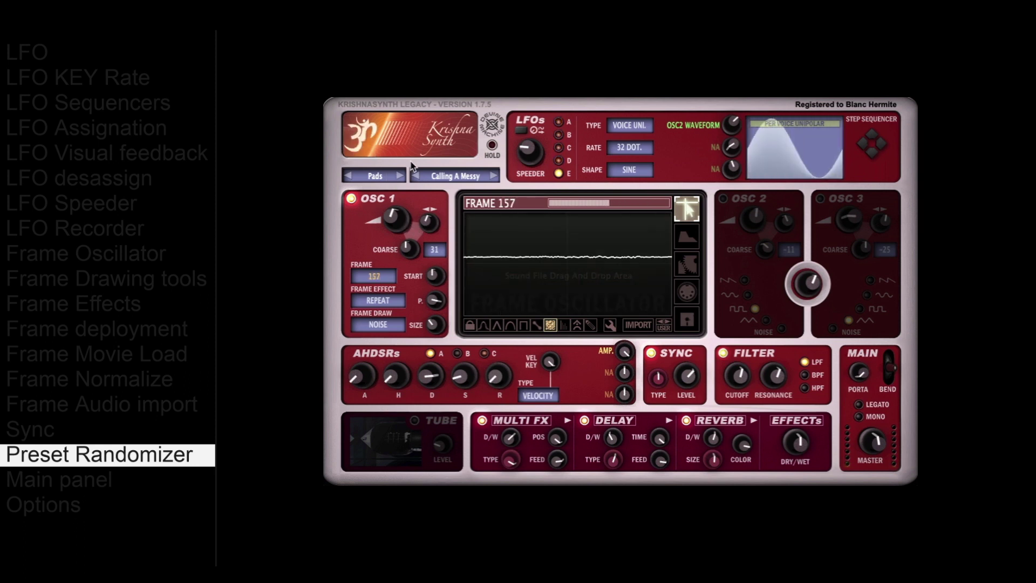
{"action": "left_click", "coordinate": [363, 135]}
{"action": "left_click", "coordinate": [362, 135]}
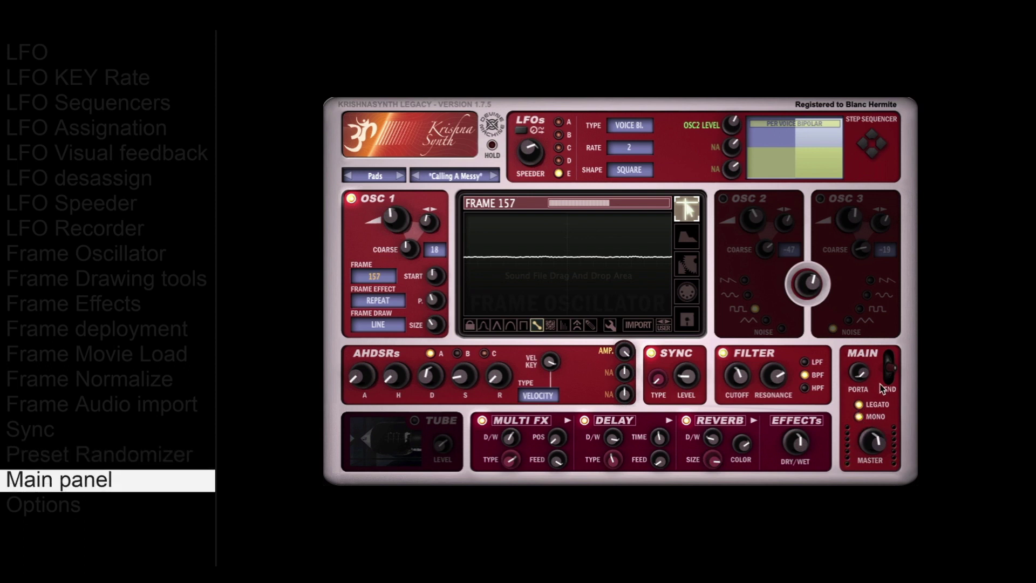
- Raise portamento to 4 16ths (238 ms) and show the option settings list
{"action": "left_click_drag", "start_coordinate": [864, 378], "coordinate": [867, 326]}
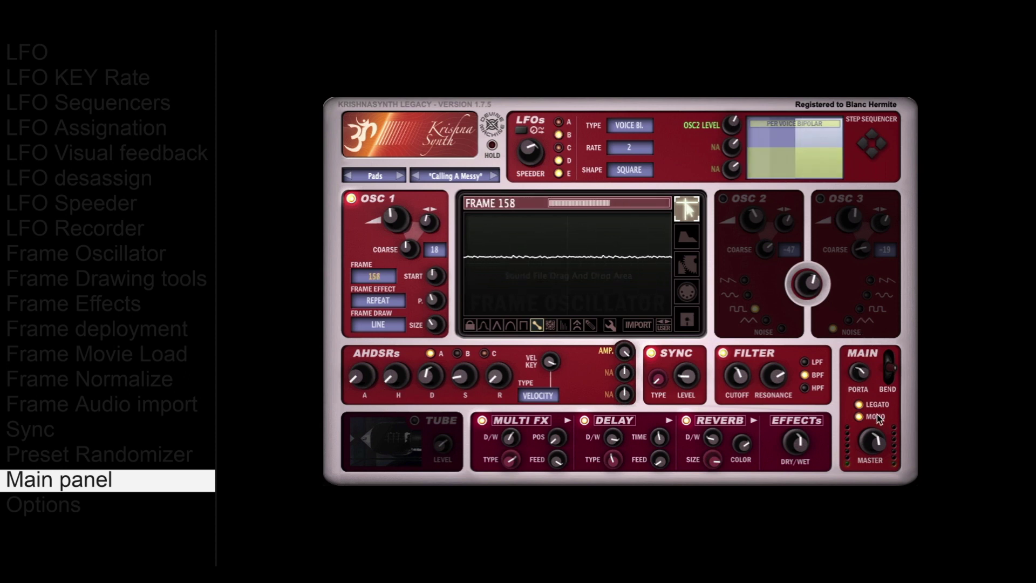
{"action": "left_click", "coordinate": [687, 264]}
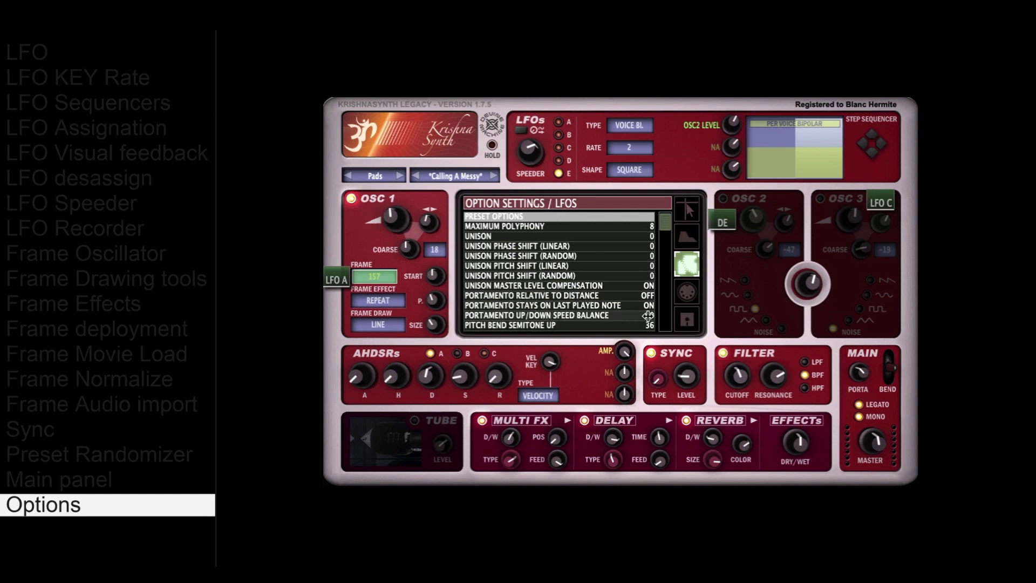
- Set portamento up/down balance to 4 and unison to 4 voices with phase and pitch spread
{"action": "left_click_drag", "start_coordinate": [639, 316], "coordinate": [643, 381]}
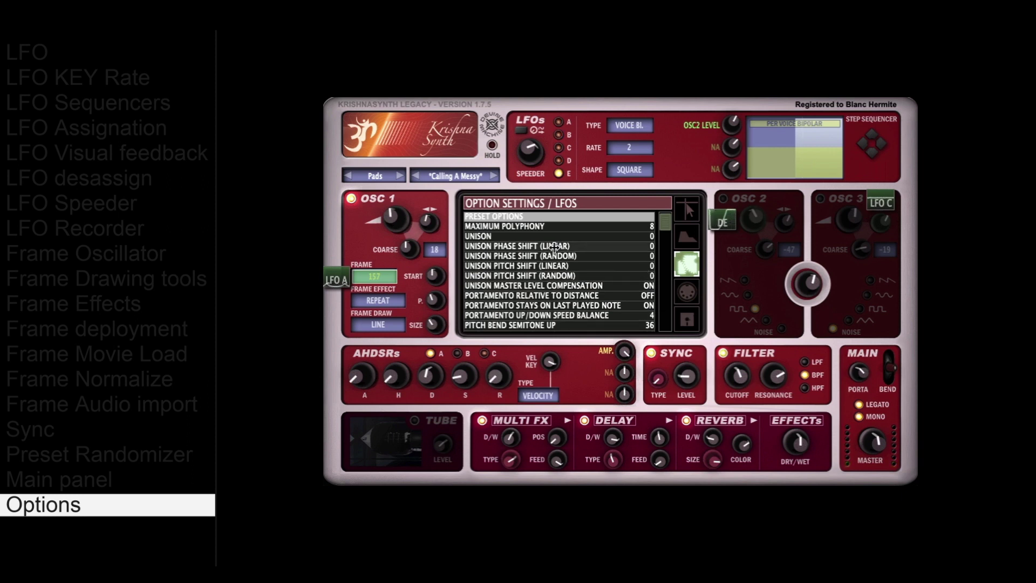
{"action": "left_click", "coordinate": [644, 250]}
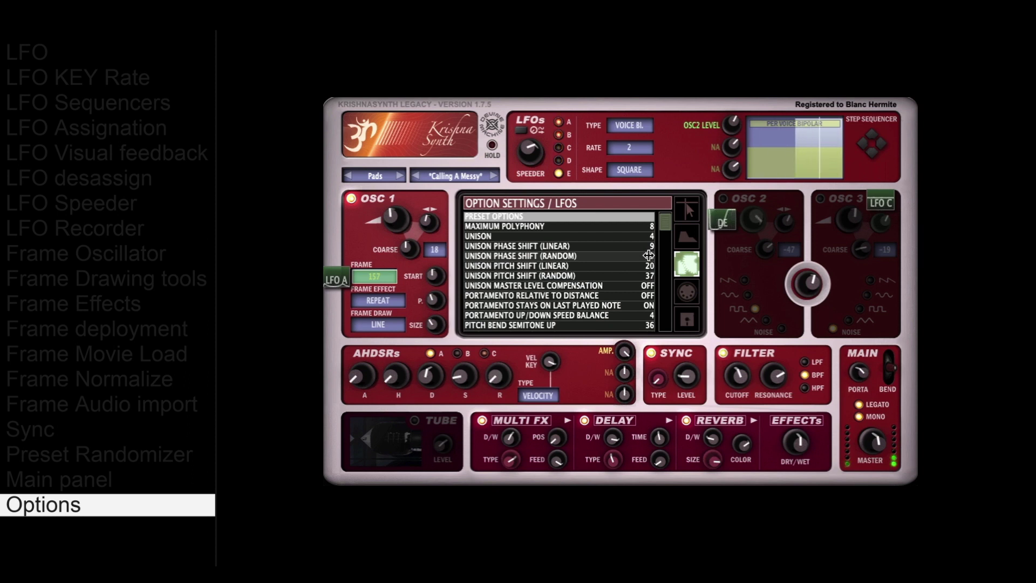